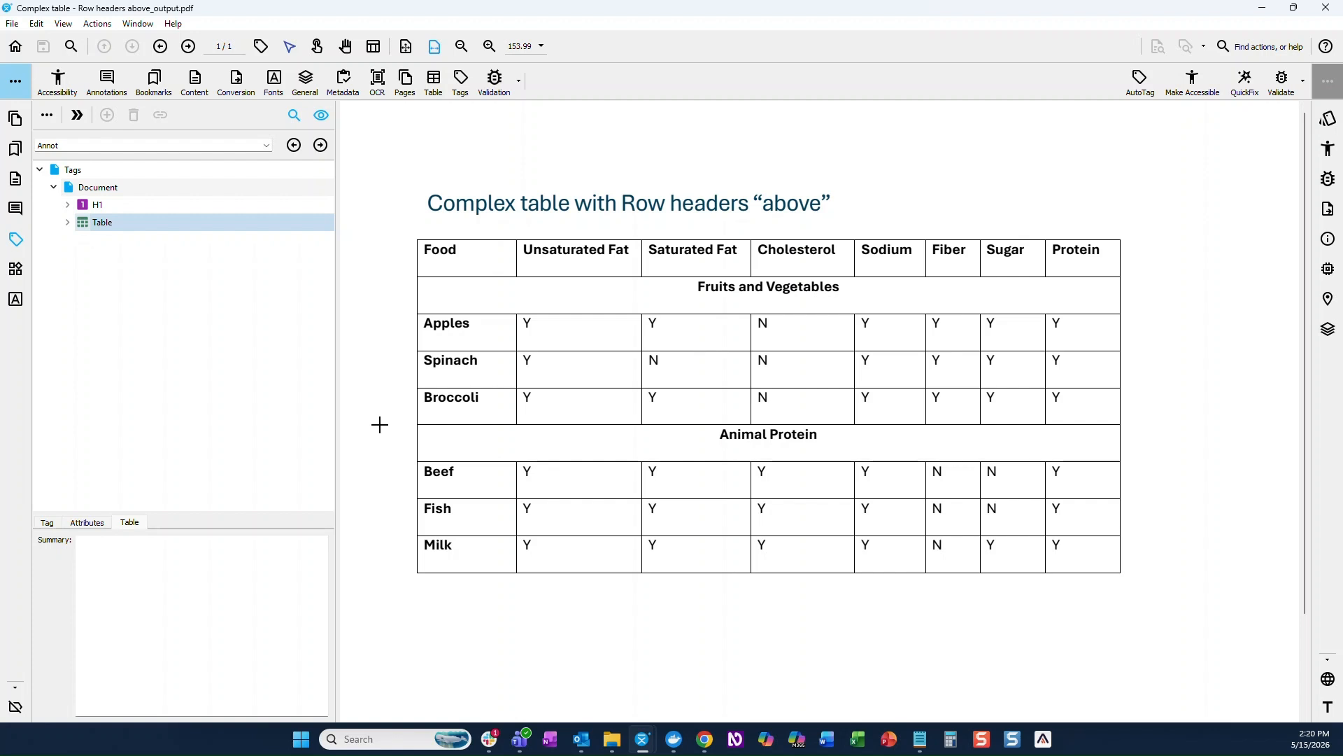
- Review the tag display options for highlighting associated headers and children of associated TH cells
click(47, 116)
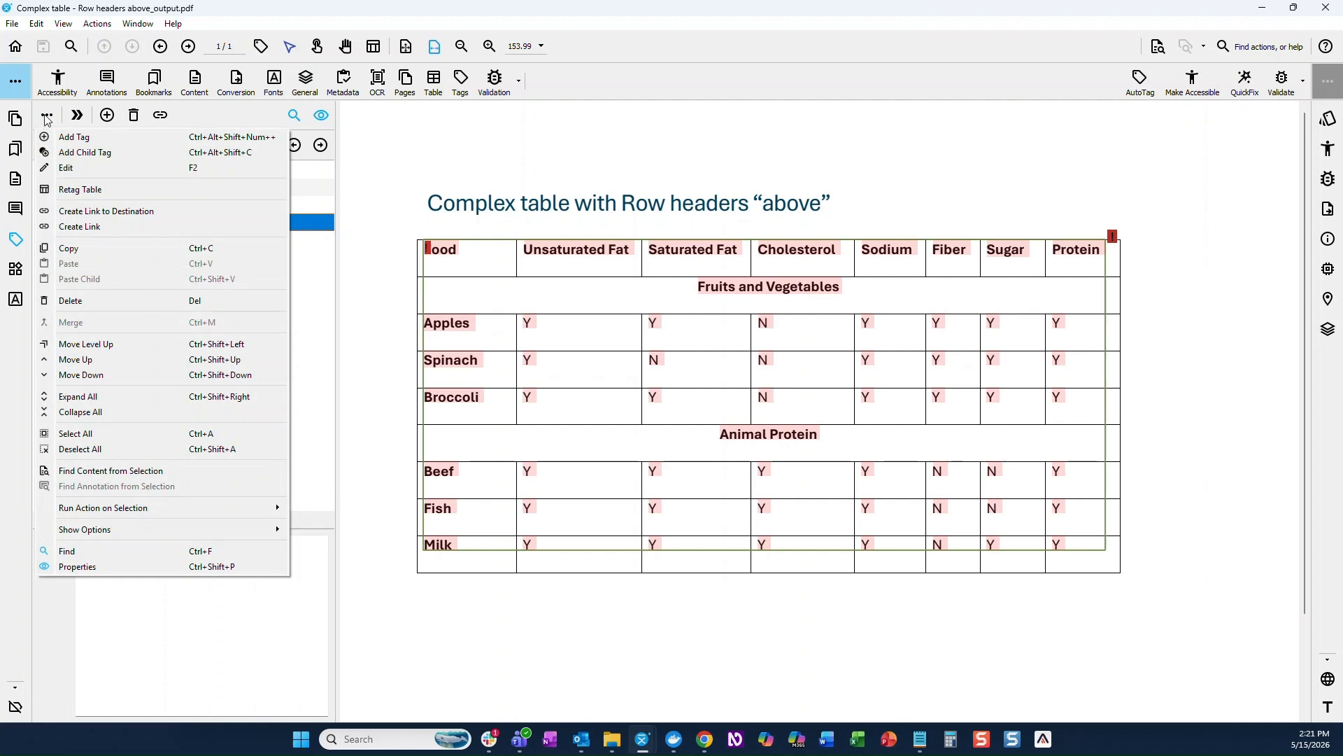
click(361, 178)
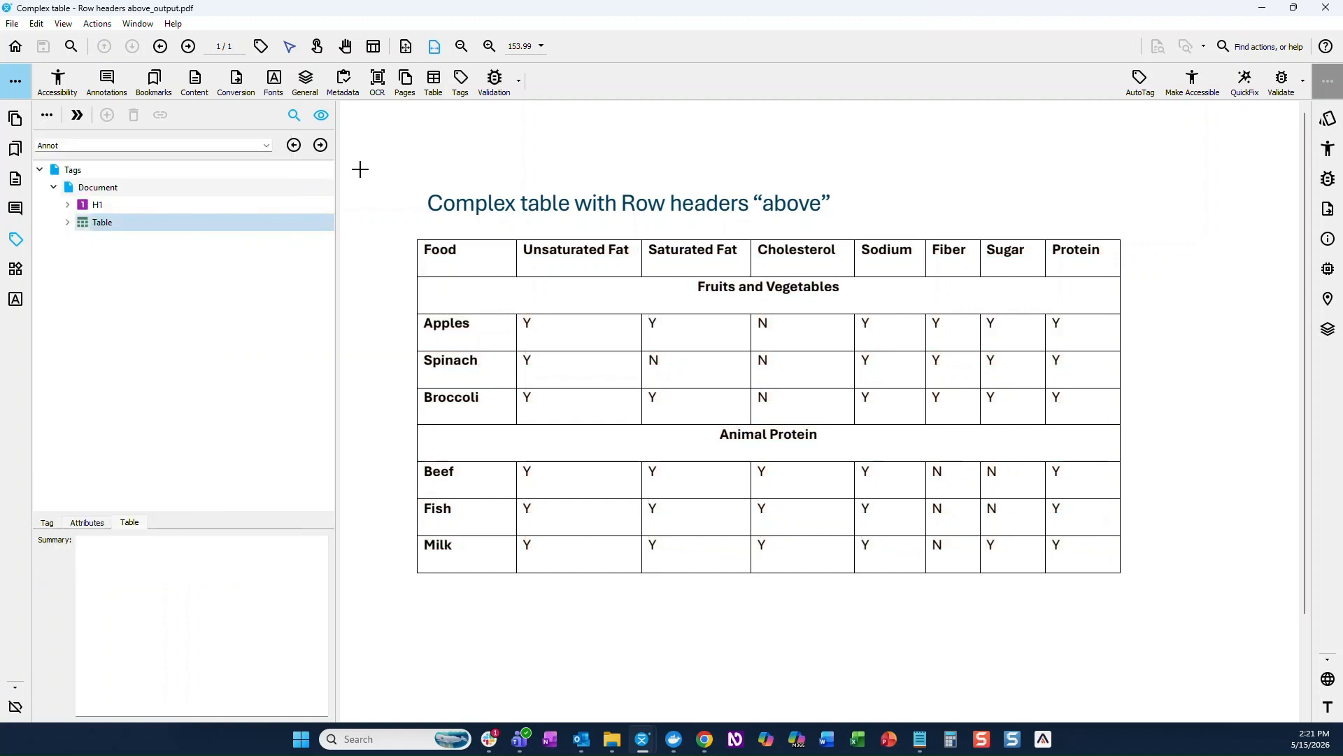
click(47, 117)
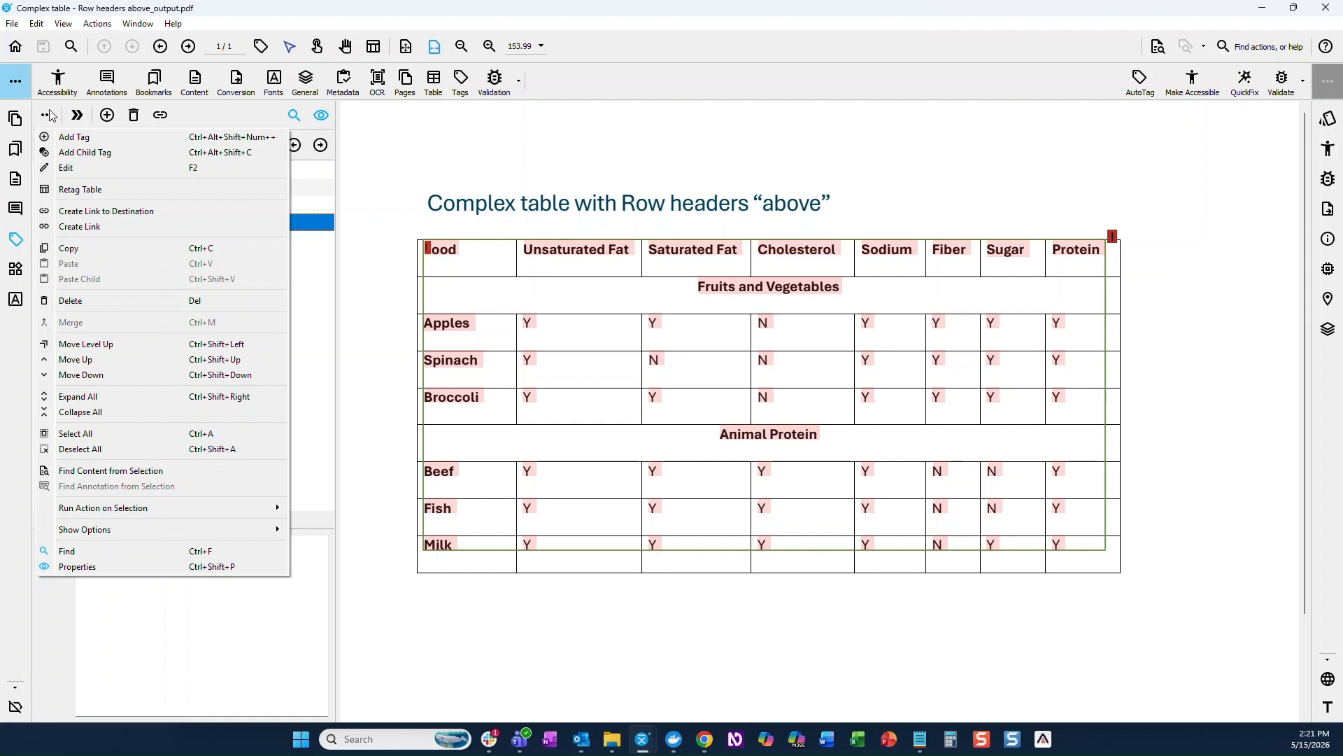
mouse_move(103, 530)
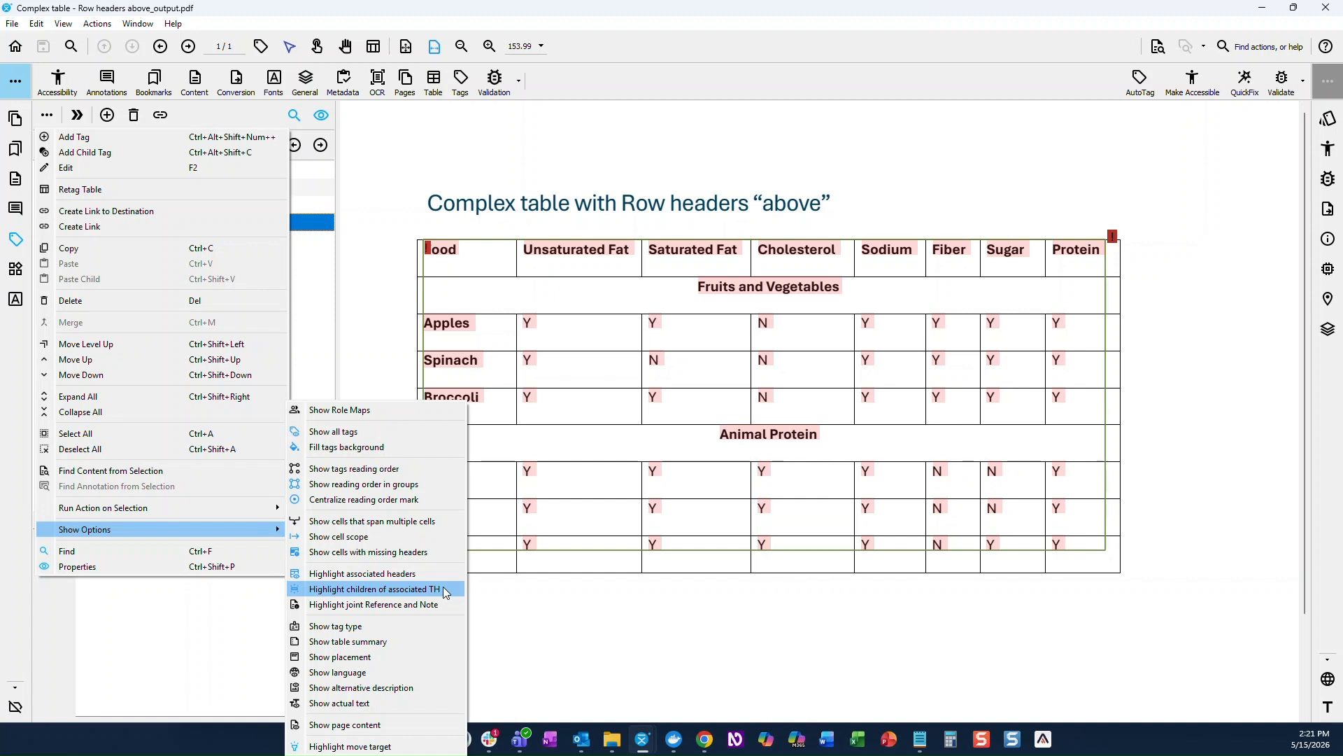
click(531, 609)
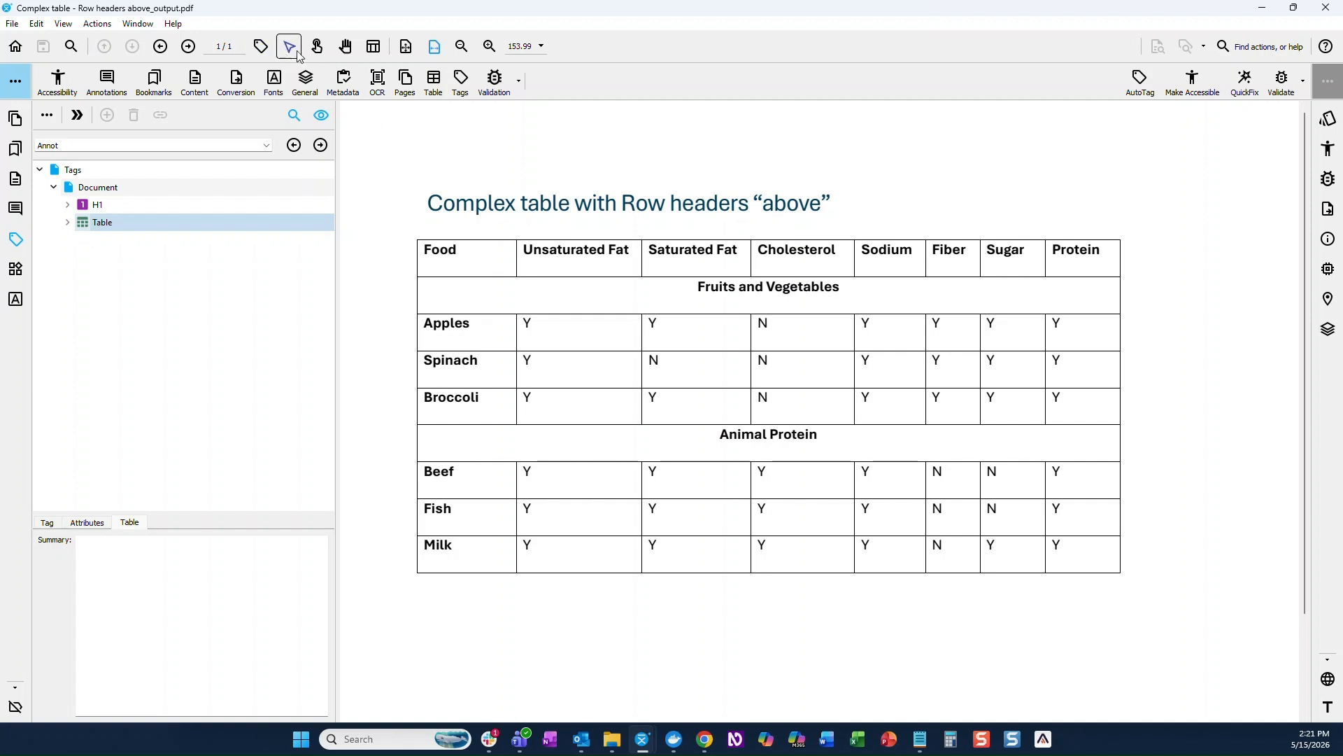
- Display the tags on the page and make all cells of the table's first row, Food to Protein, headers with Column scope
click(262, 47)
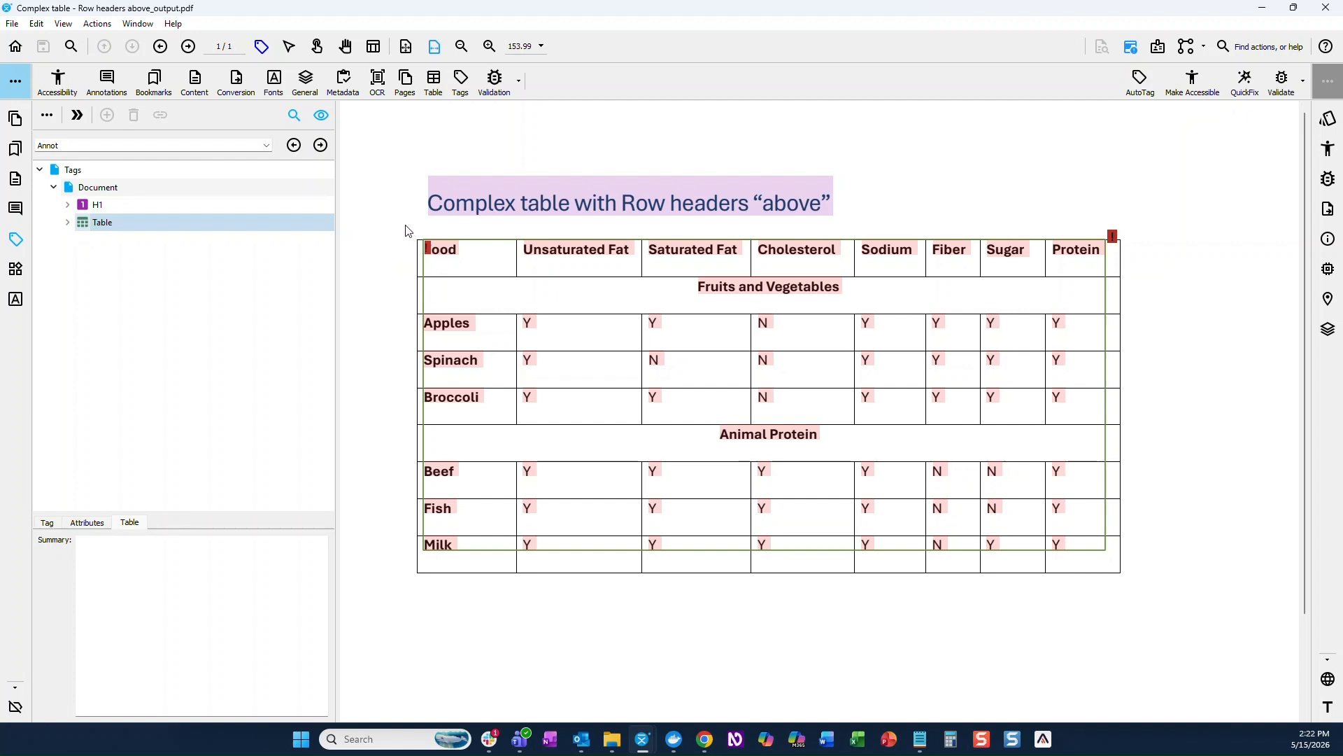
drag(404, 232, 1109, 268)
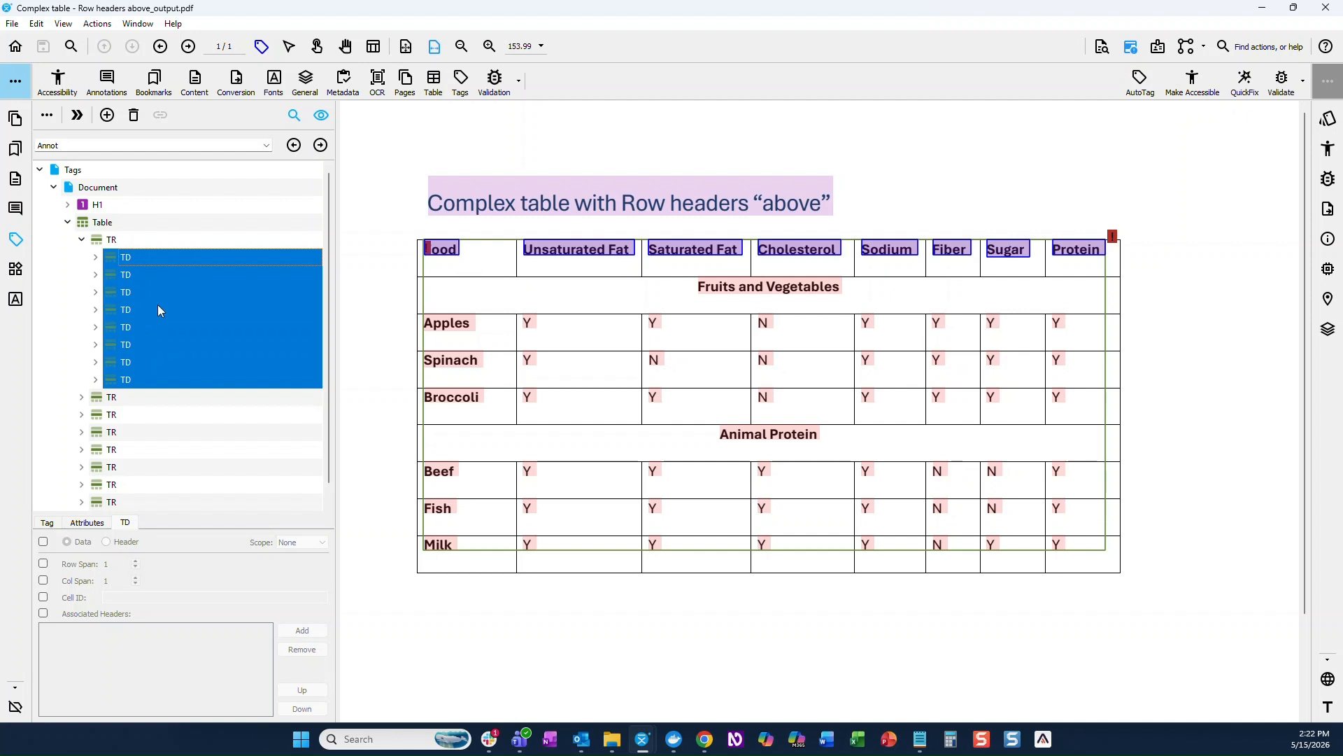
click(43, 542)
click(107, 542)
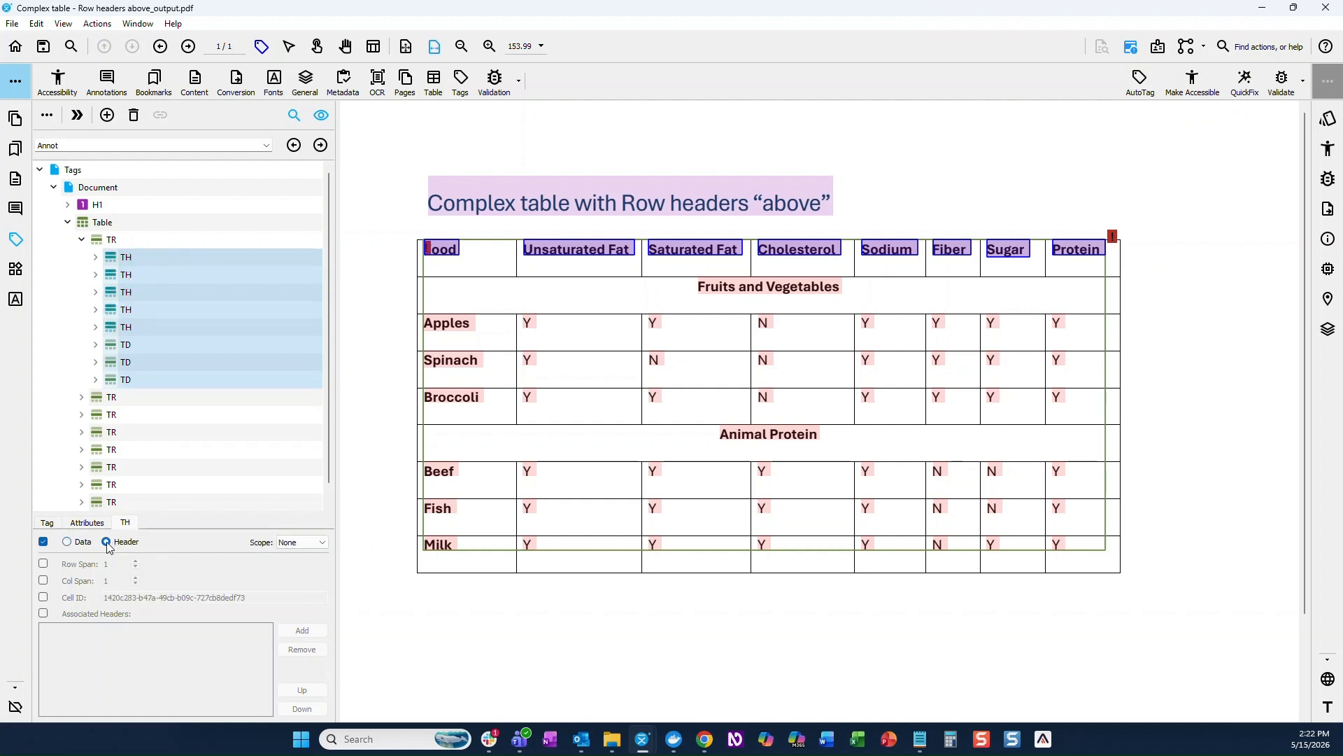
click(324, 544)
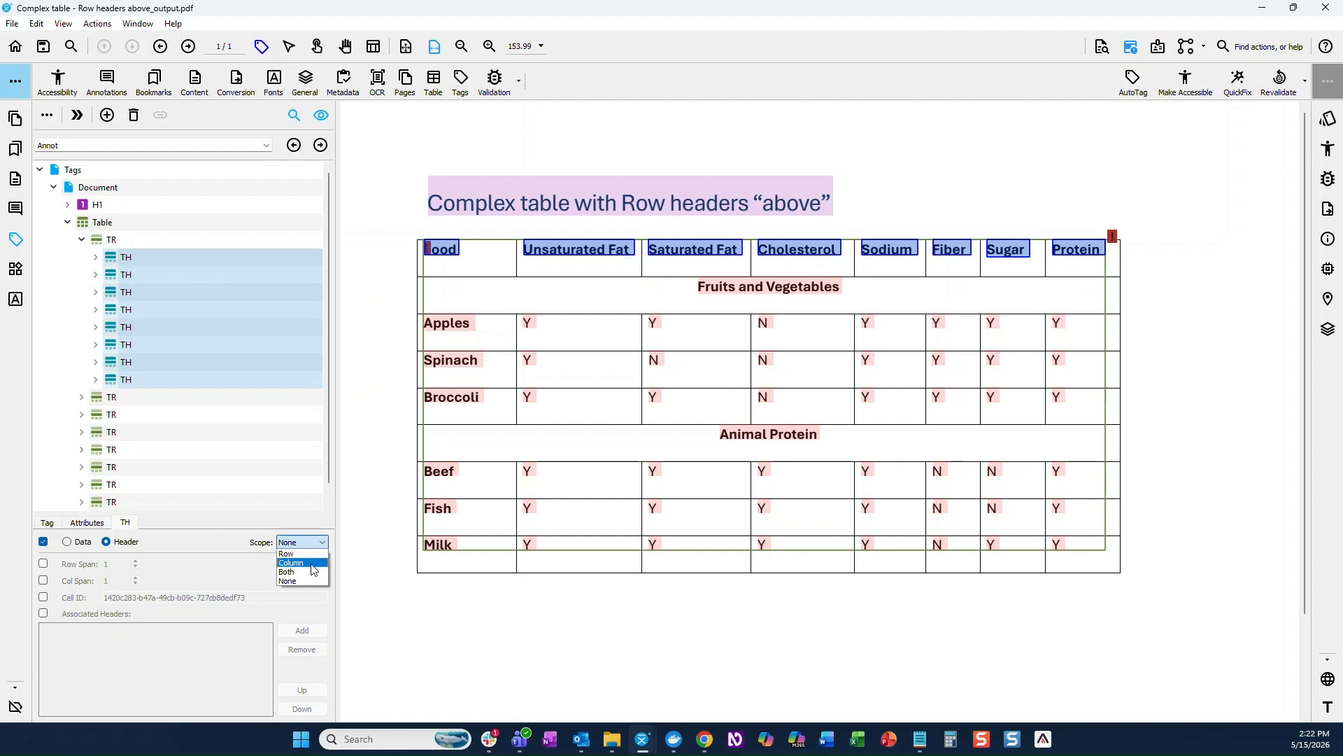
click(314, 568)
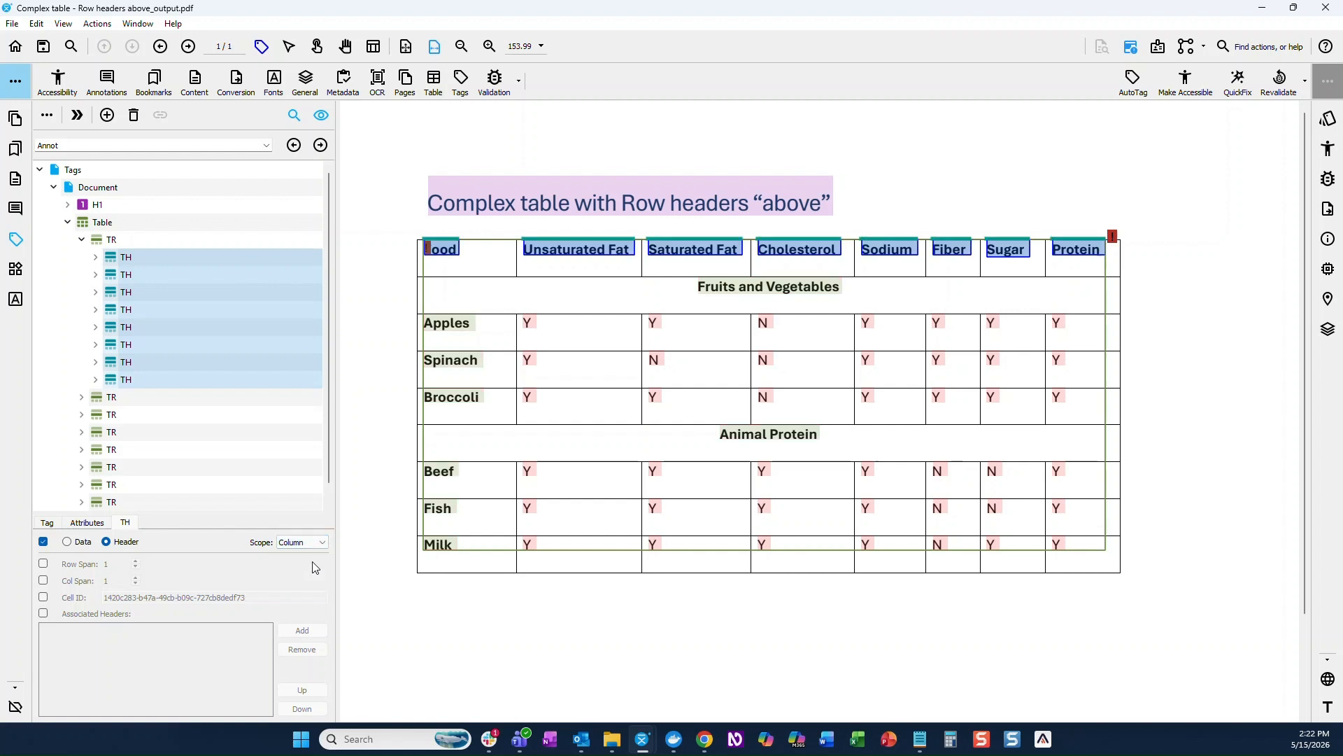
- Make the food name cells Apples, Spinach, Broccoli, Beef, Fish and Milk headers with Row scope
drag(409, 299, 510, 602)
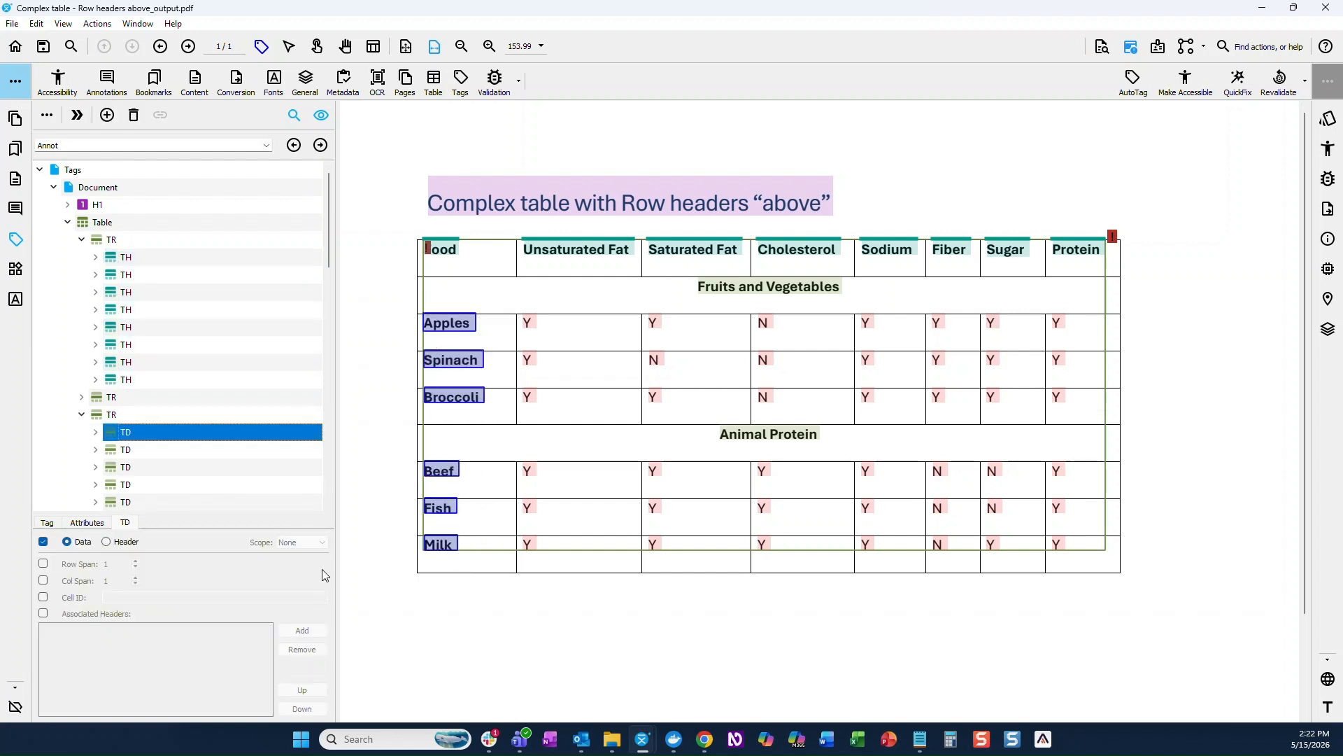
click(108, 542)
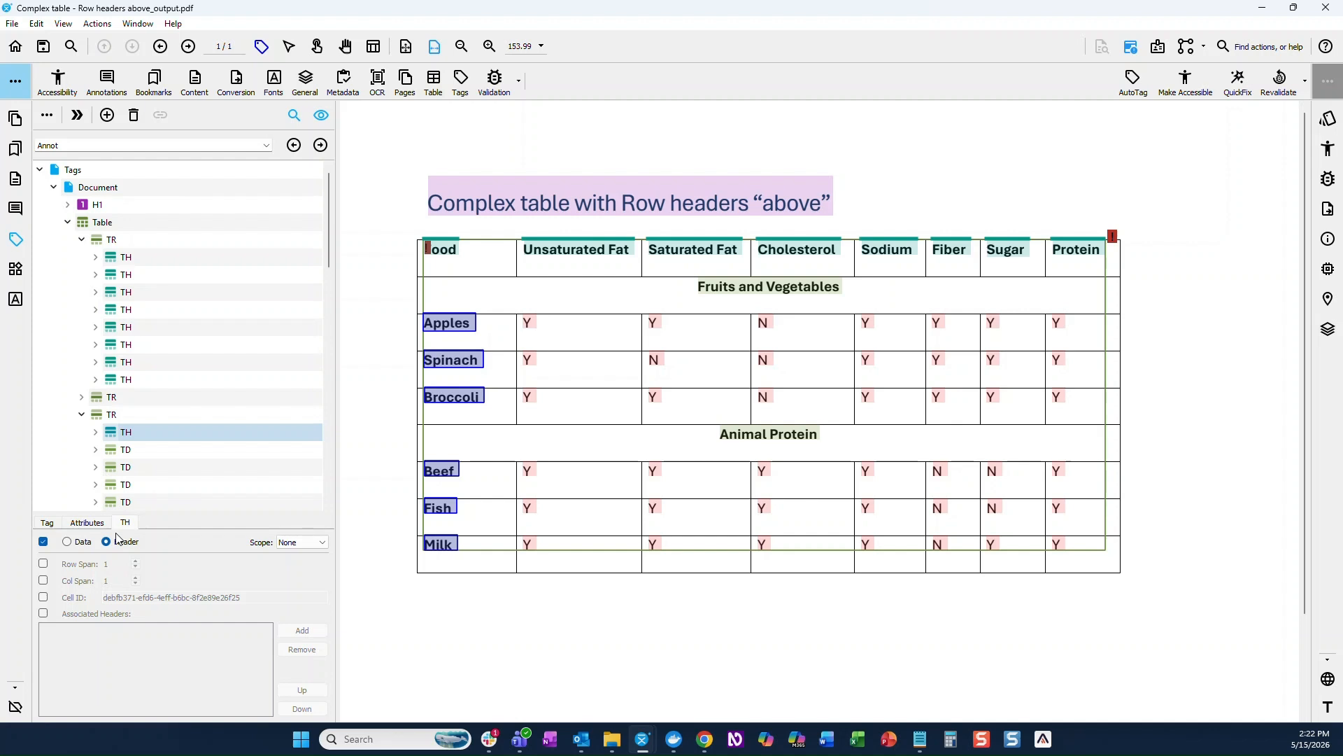
click(322, 545)
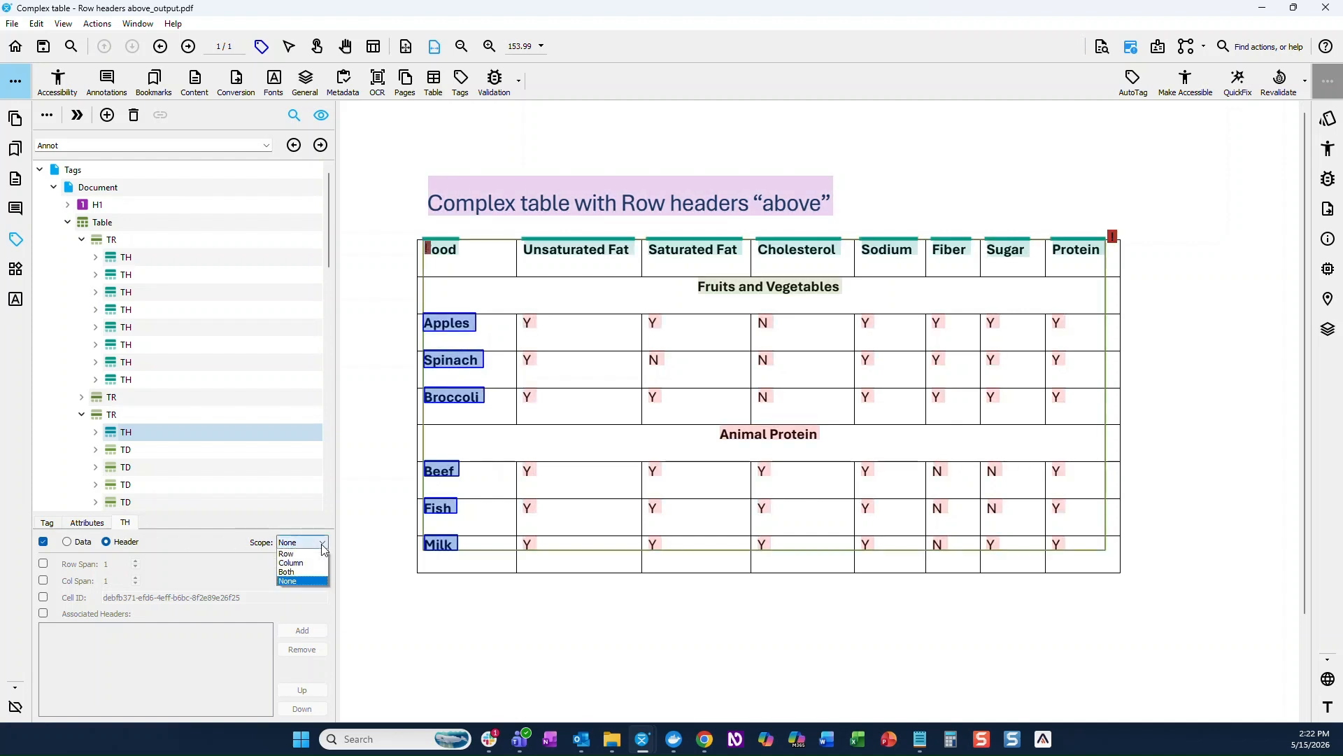
click(307, 553)
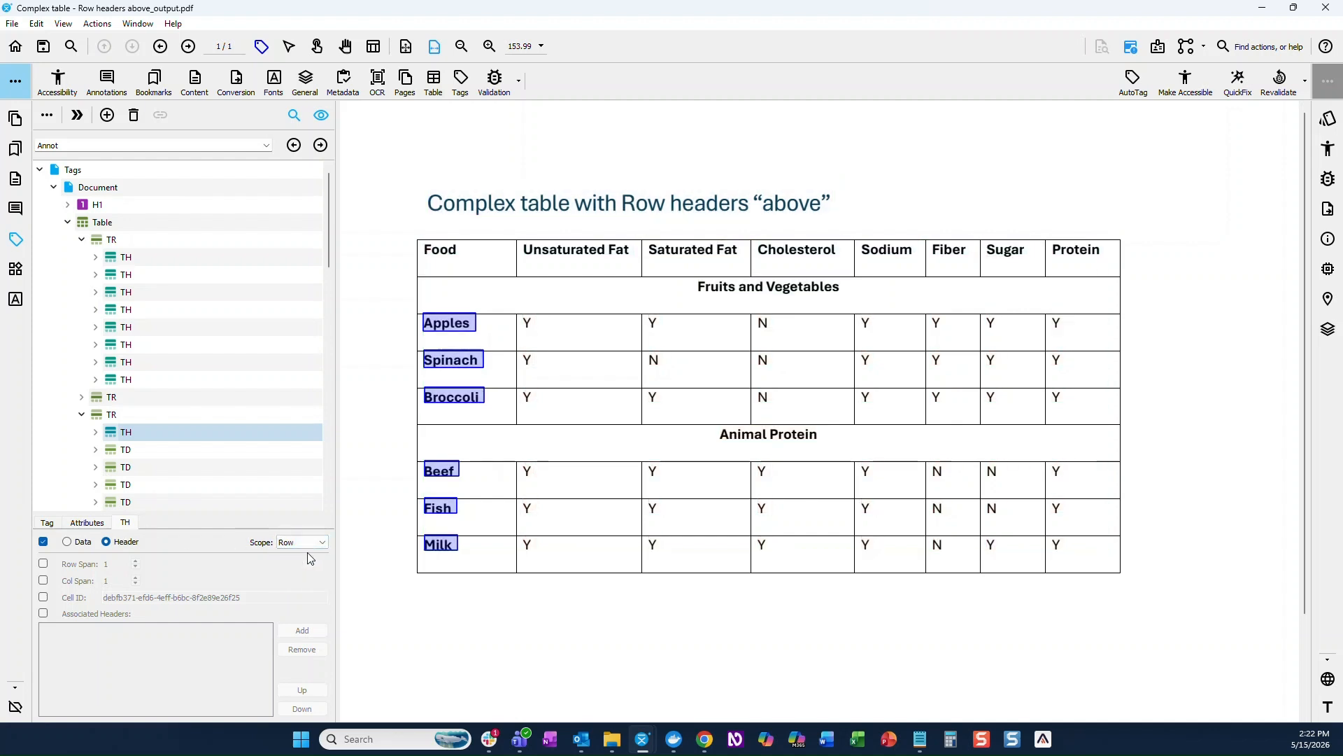
- Make the Fruits and Vegetables and Animal Protein section cells headers with Row scope
click(737, 291)
ctrl+click(767, 439)
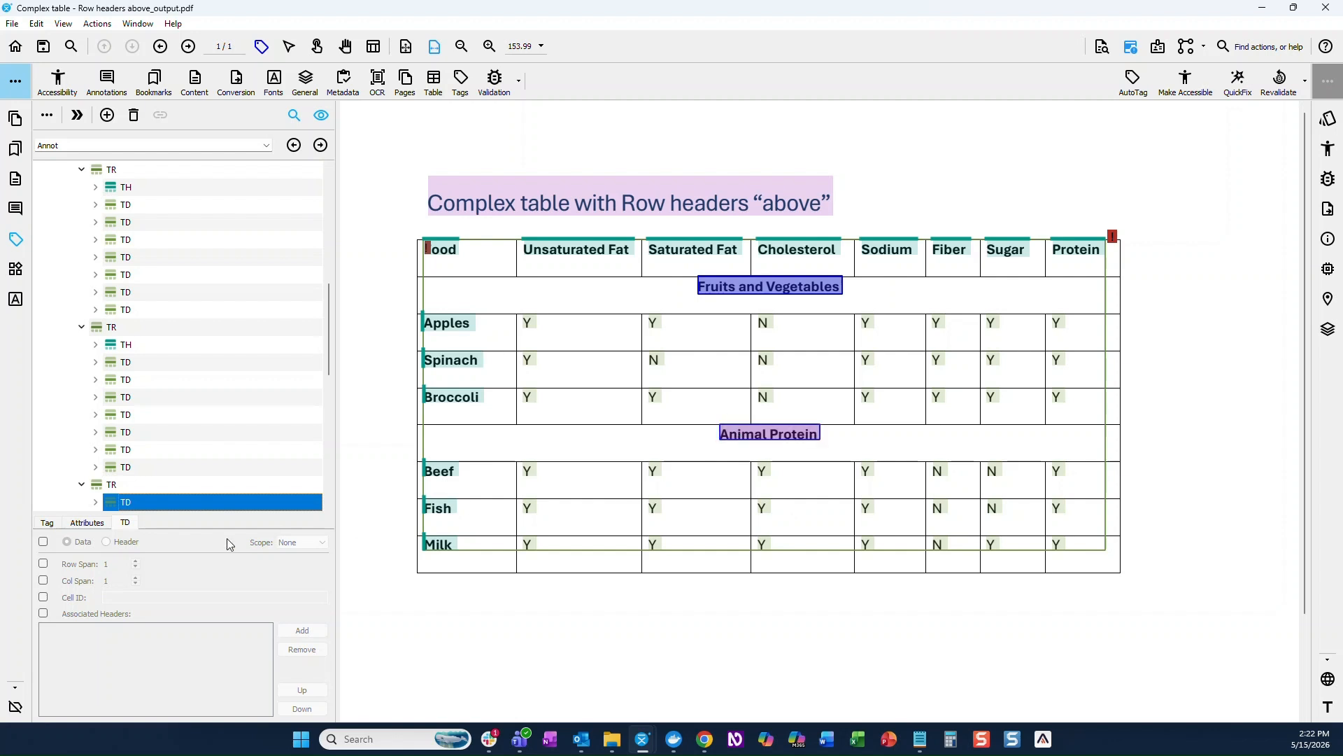
click(42, 541)
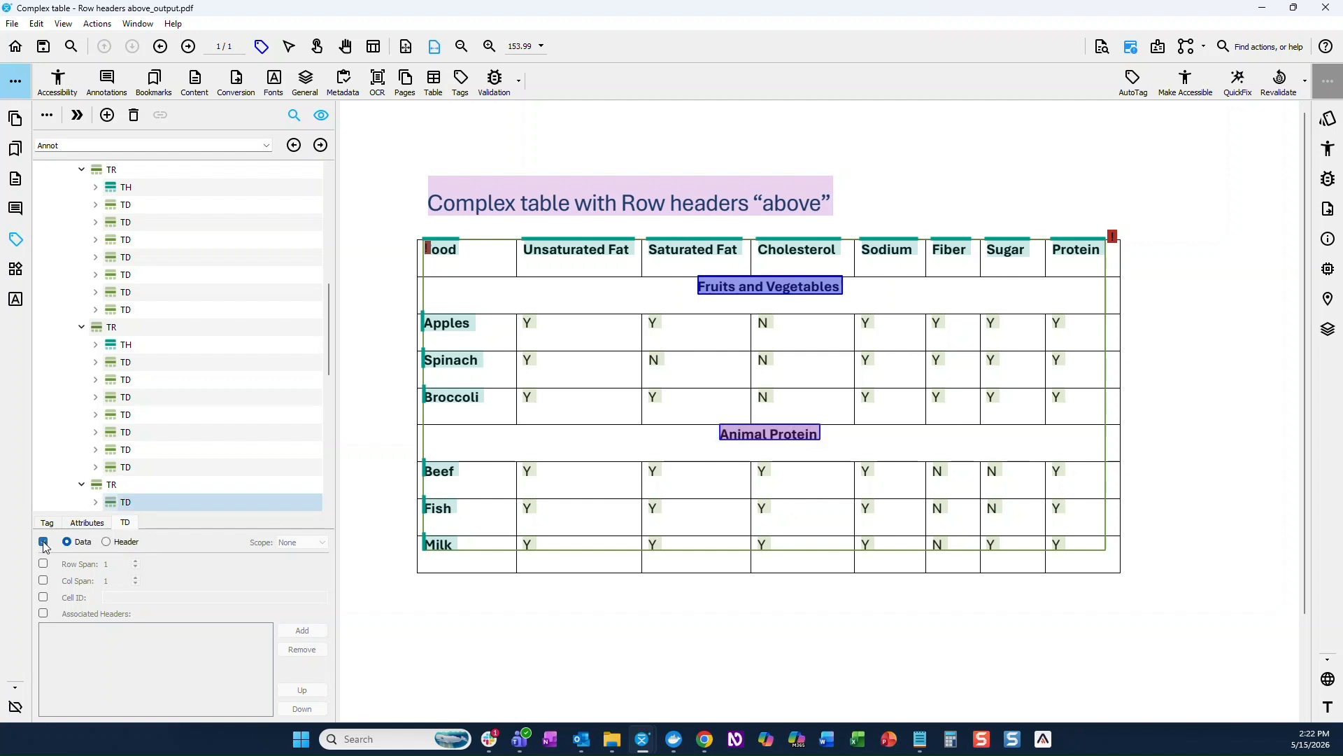
click(107, 542)
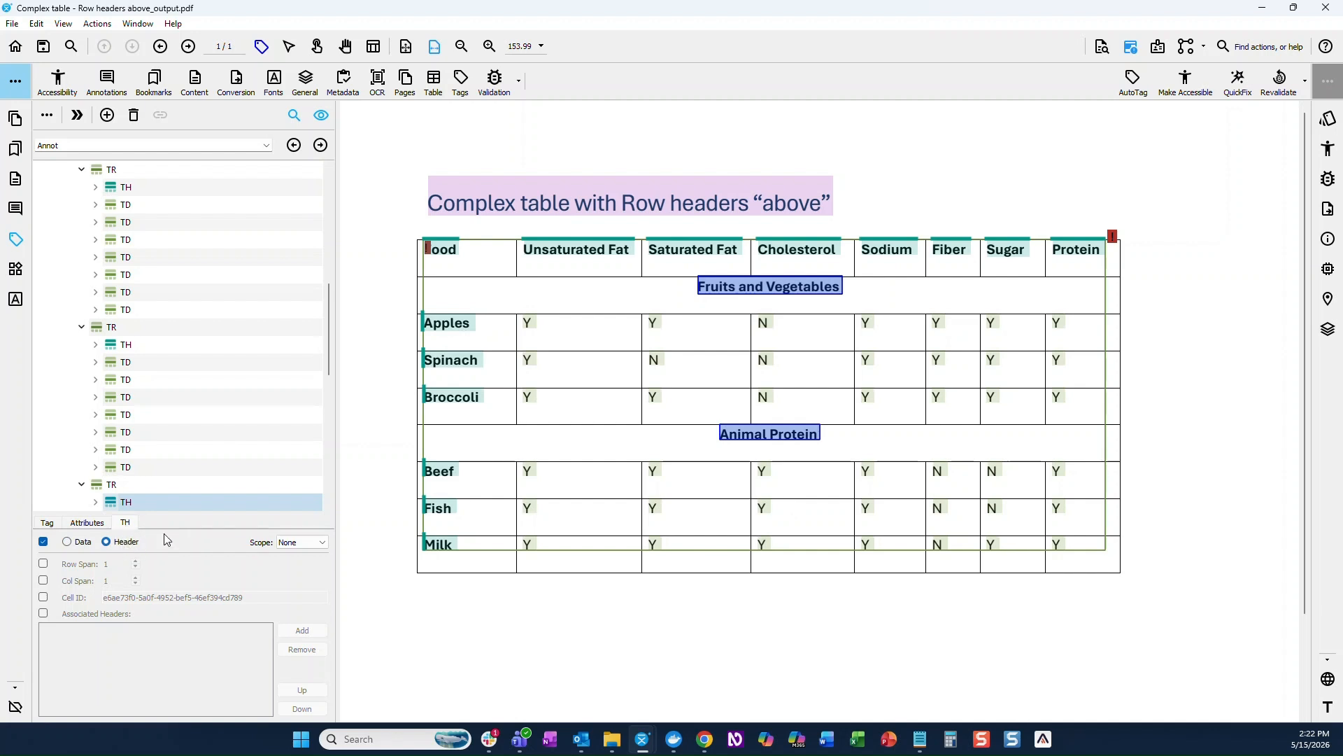
click(320, 542)
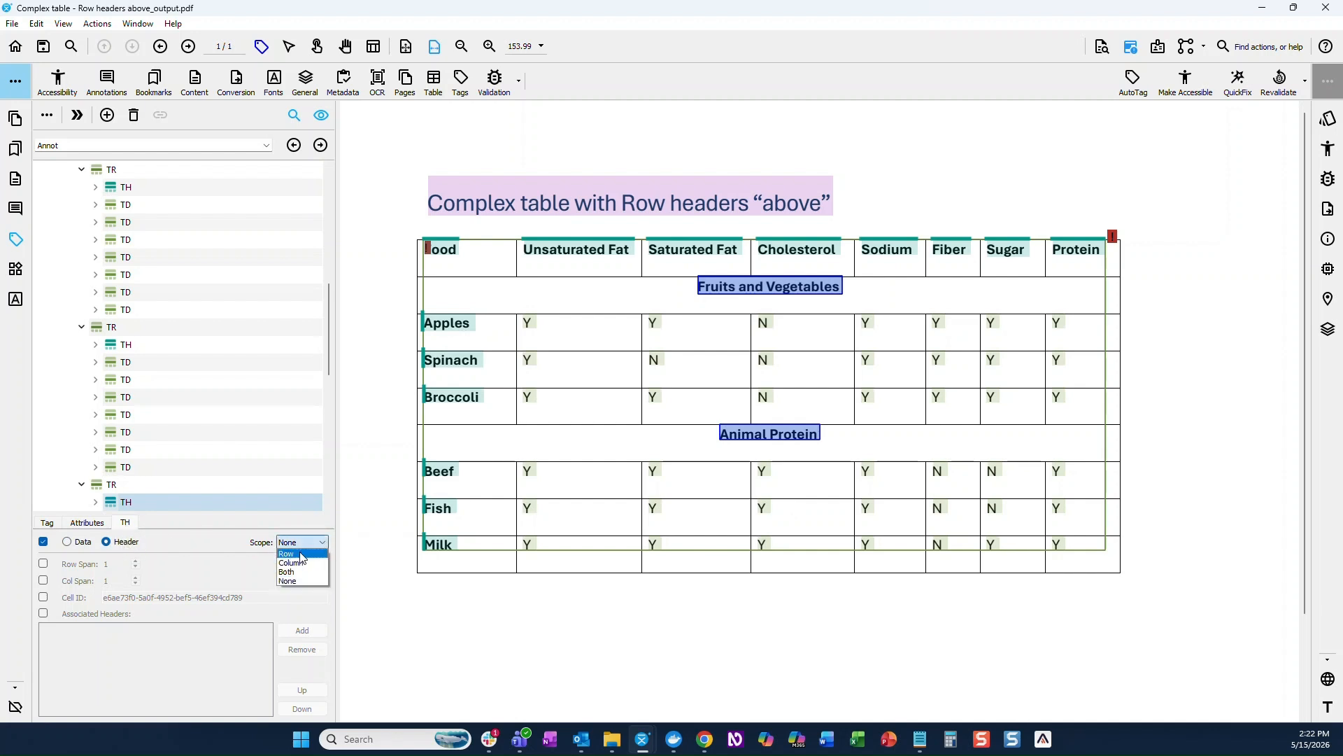
click(301, 556)
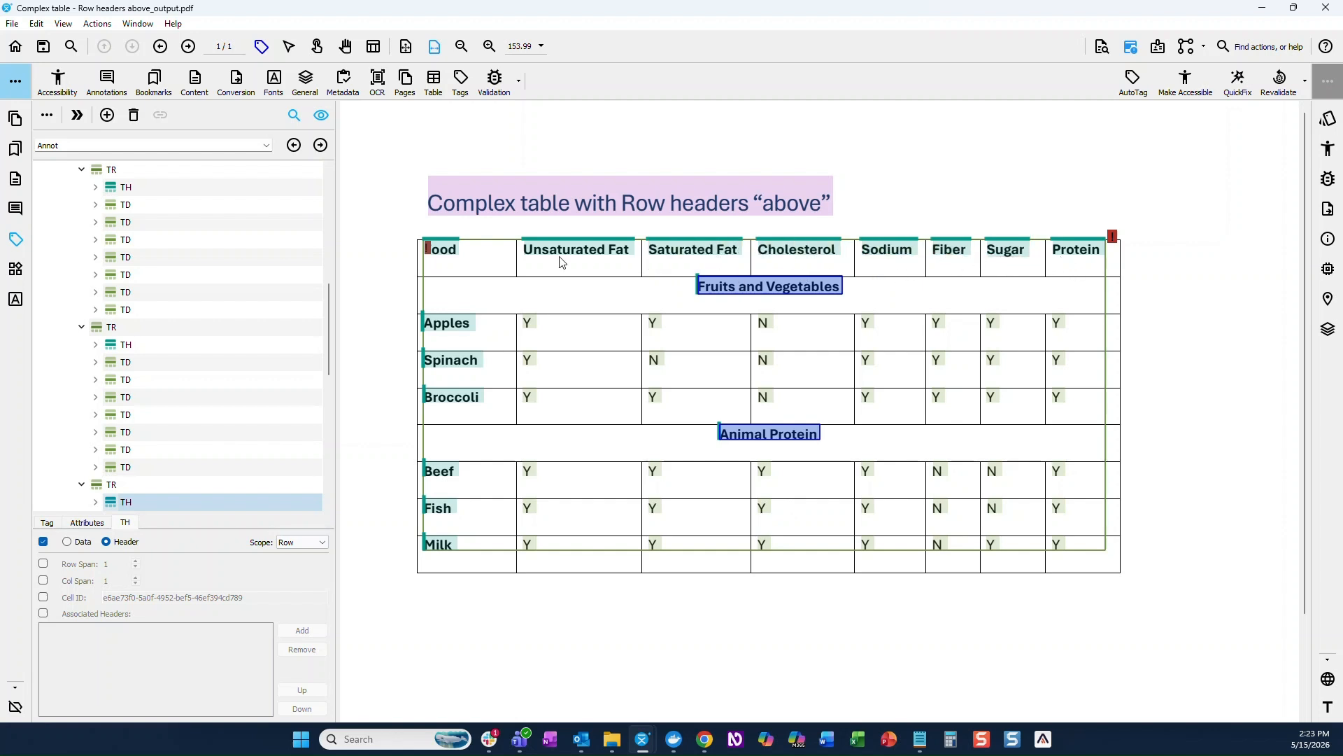
- Set the column span of the two section header cells to 8
click(43, 581)
text(8)
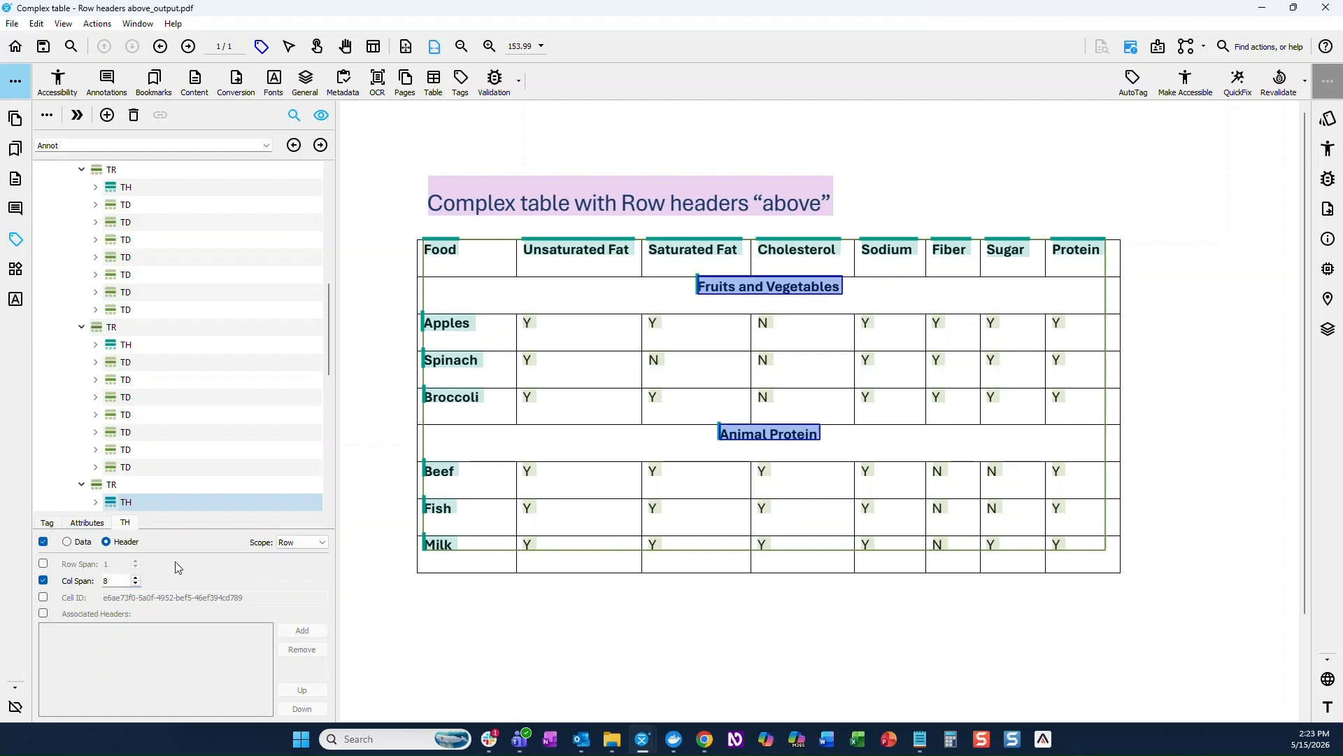
key(Return)
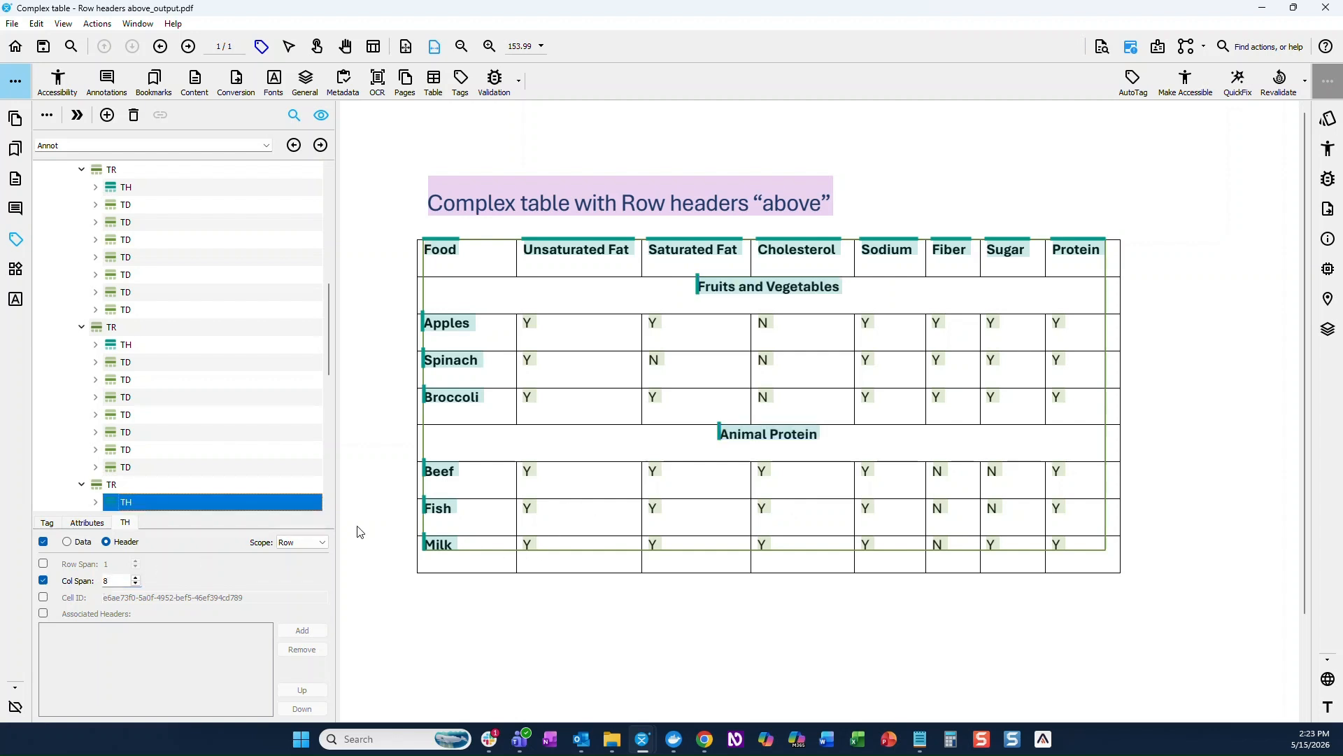
- Check the header properties of the Food and Fruits and Vegetables cells in the tag tree
scroll(223, 399, up, 3)
scroll(222, 399, up, 1)
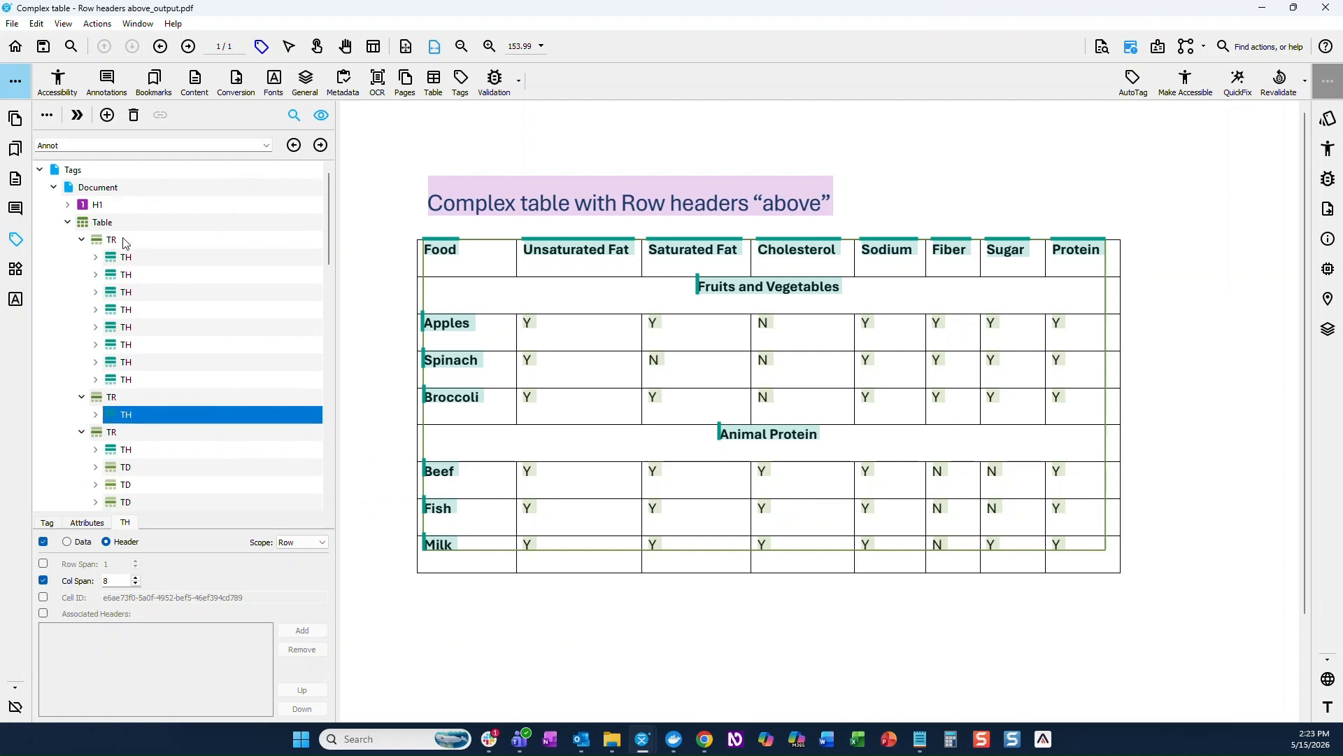
click(150, 259)
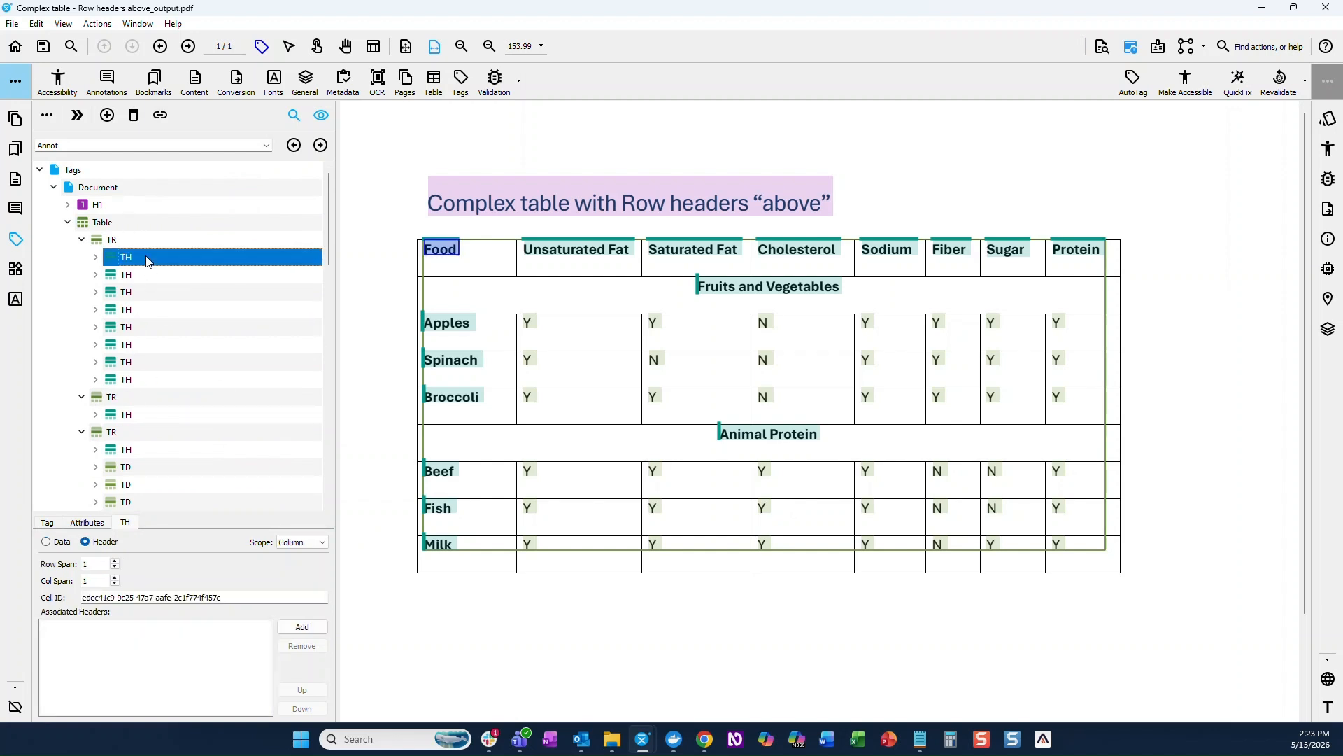
click(138, 419)
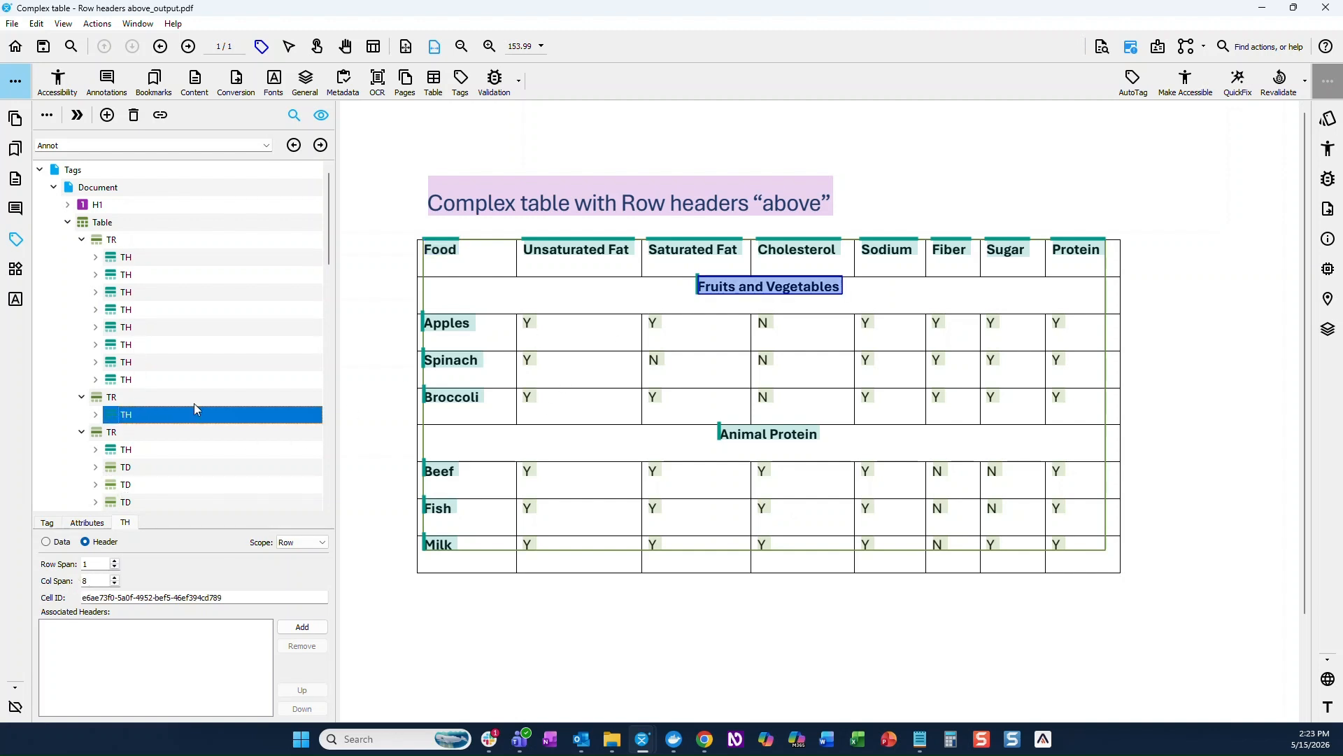
scroll(164, 437, down, 3)
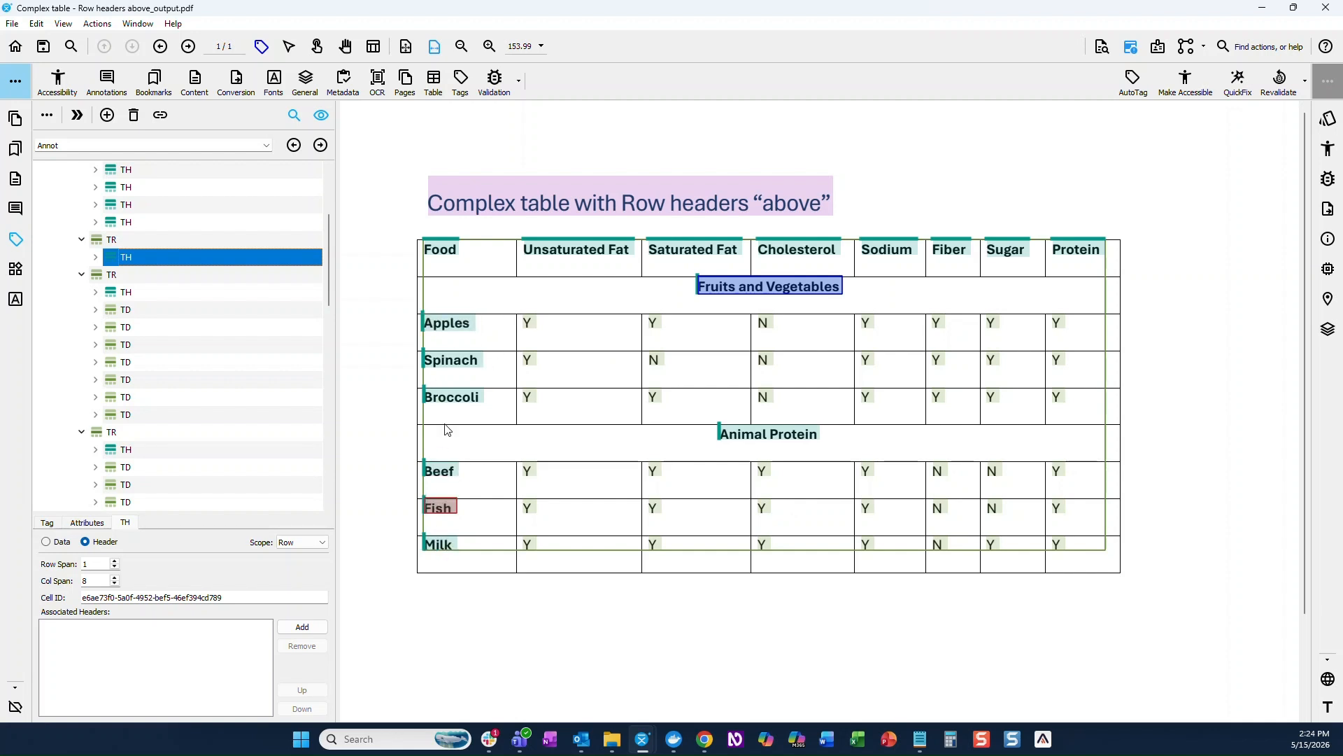
- Associate the Apples, Spinach and Broccoli row headers with the data cells in the Fruits and Vegetables section
drag(508, 306, 1111, 426)
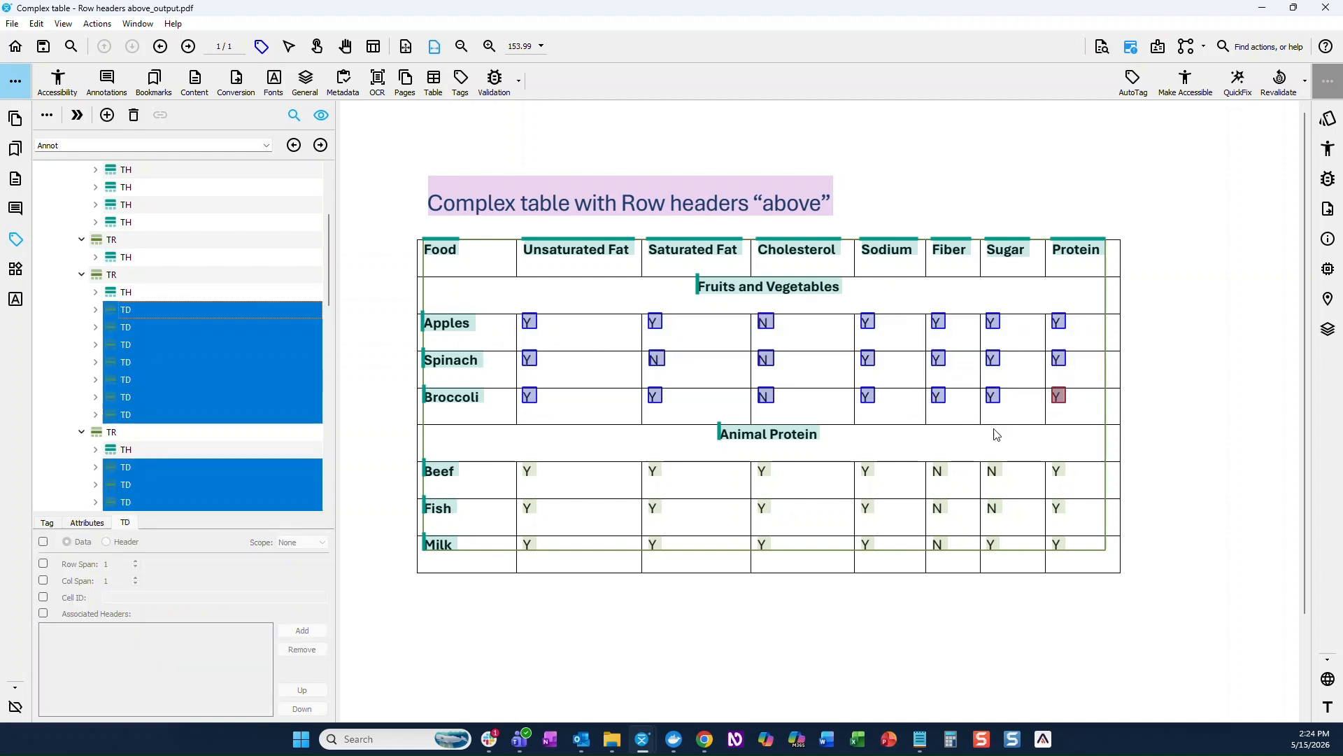
right_click(446, 326)
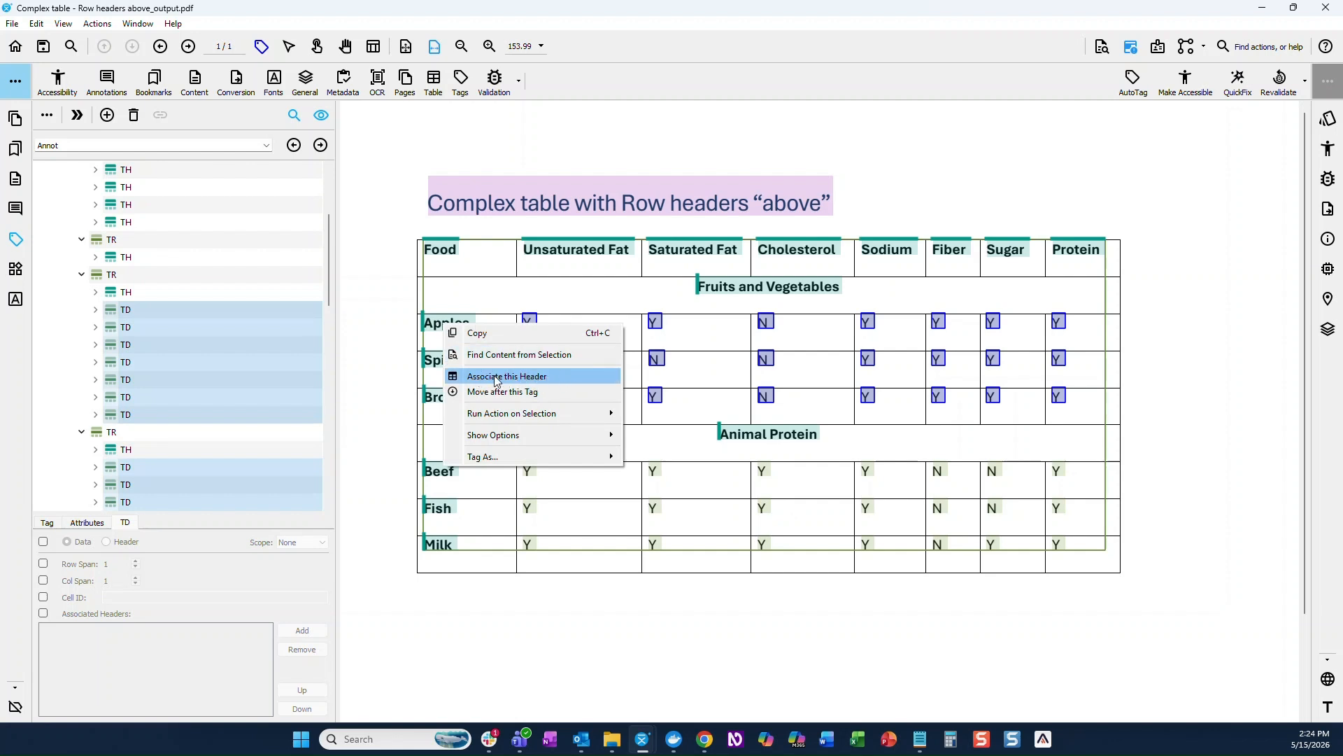
click(565, 376)
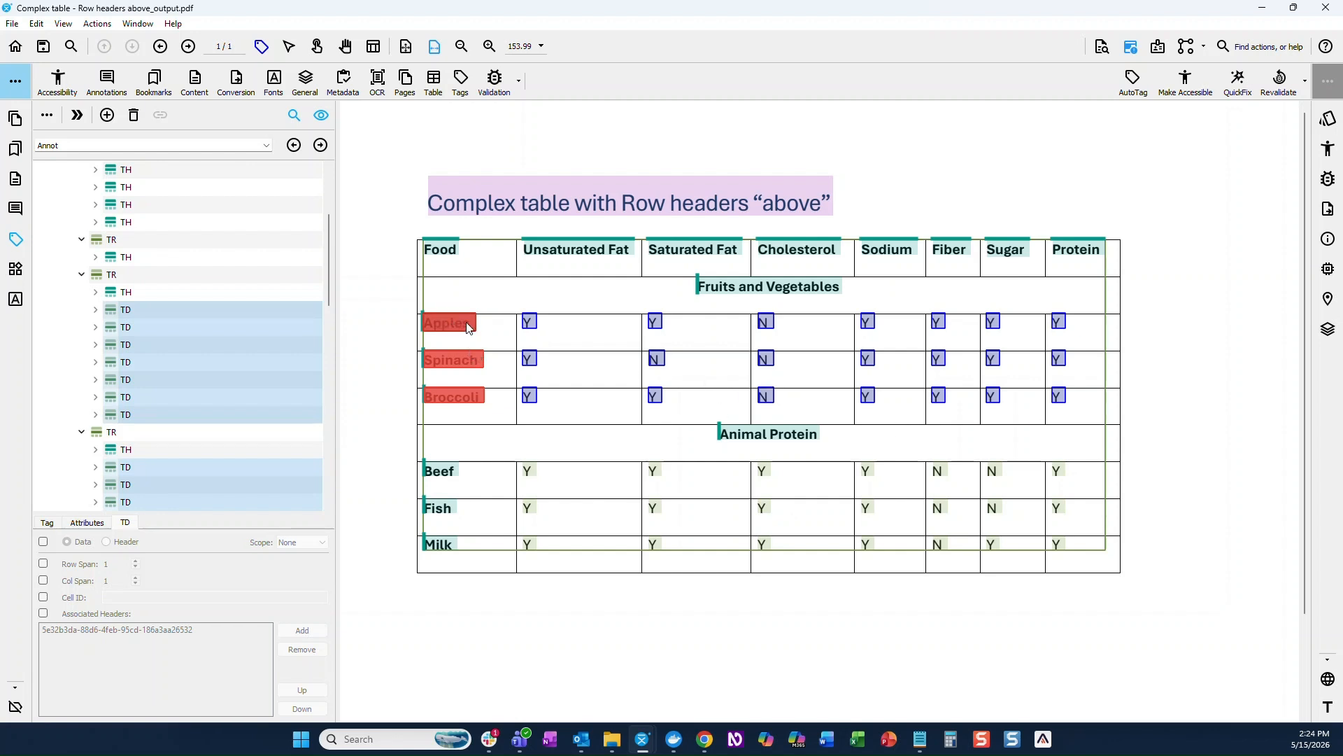
- Check which row header is associated with individual data cells in the Spinach, Broccoli and Apples rows
click(768, 362)
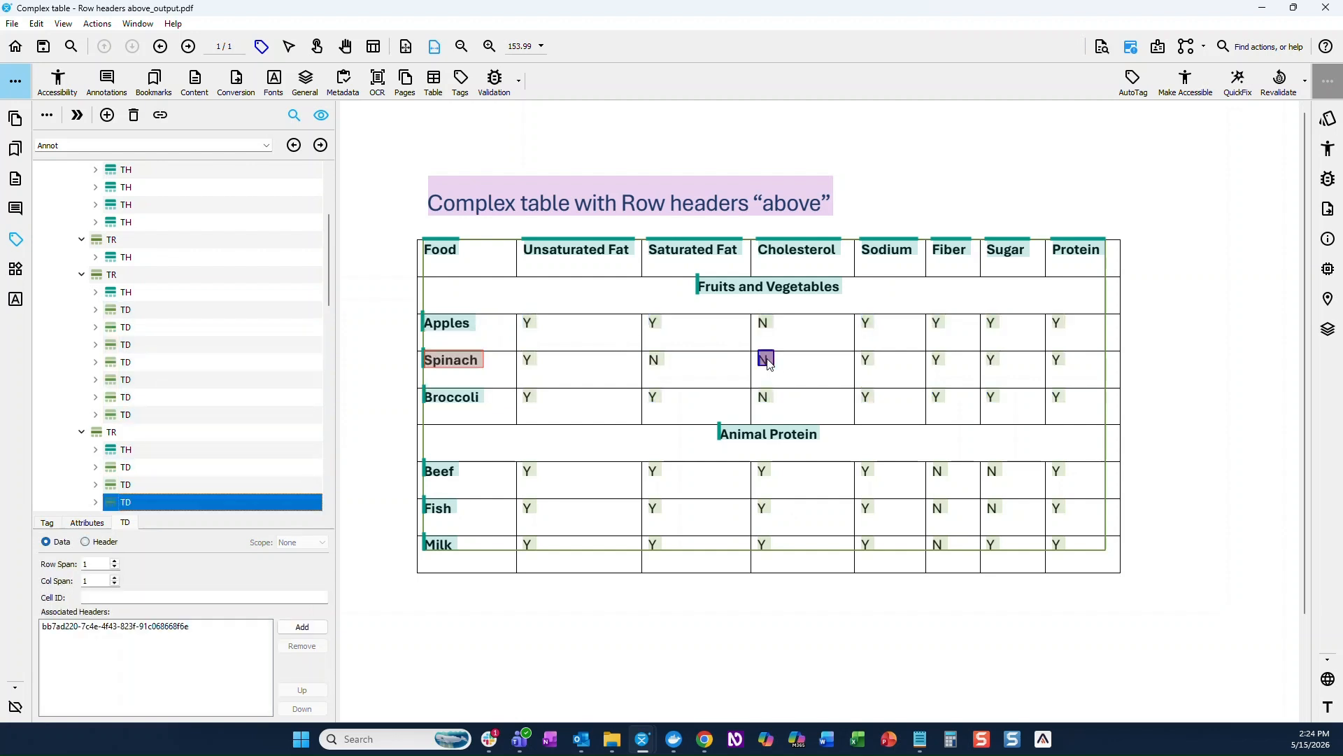
click(656, 363)
click(529, 361)
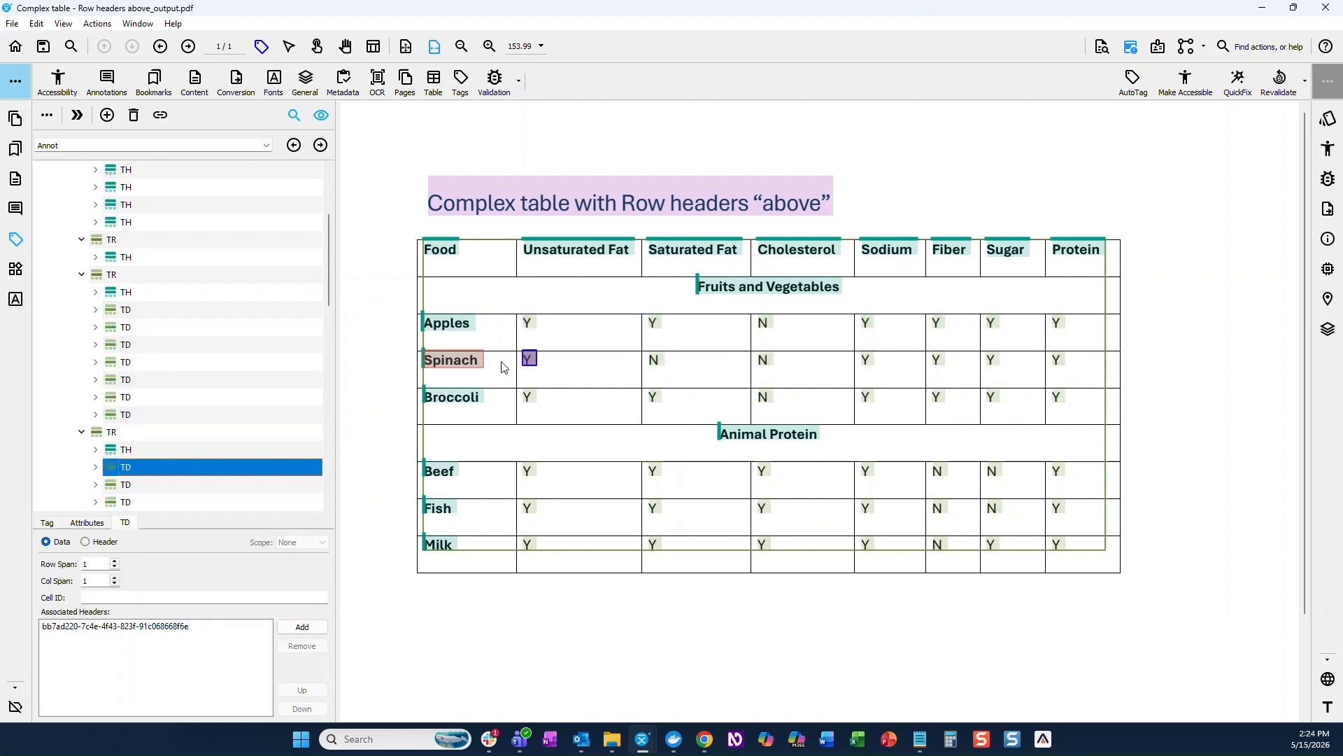
click(653, 397)
click(765, 397)
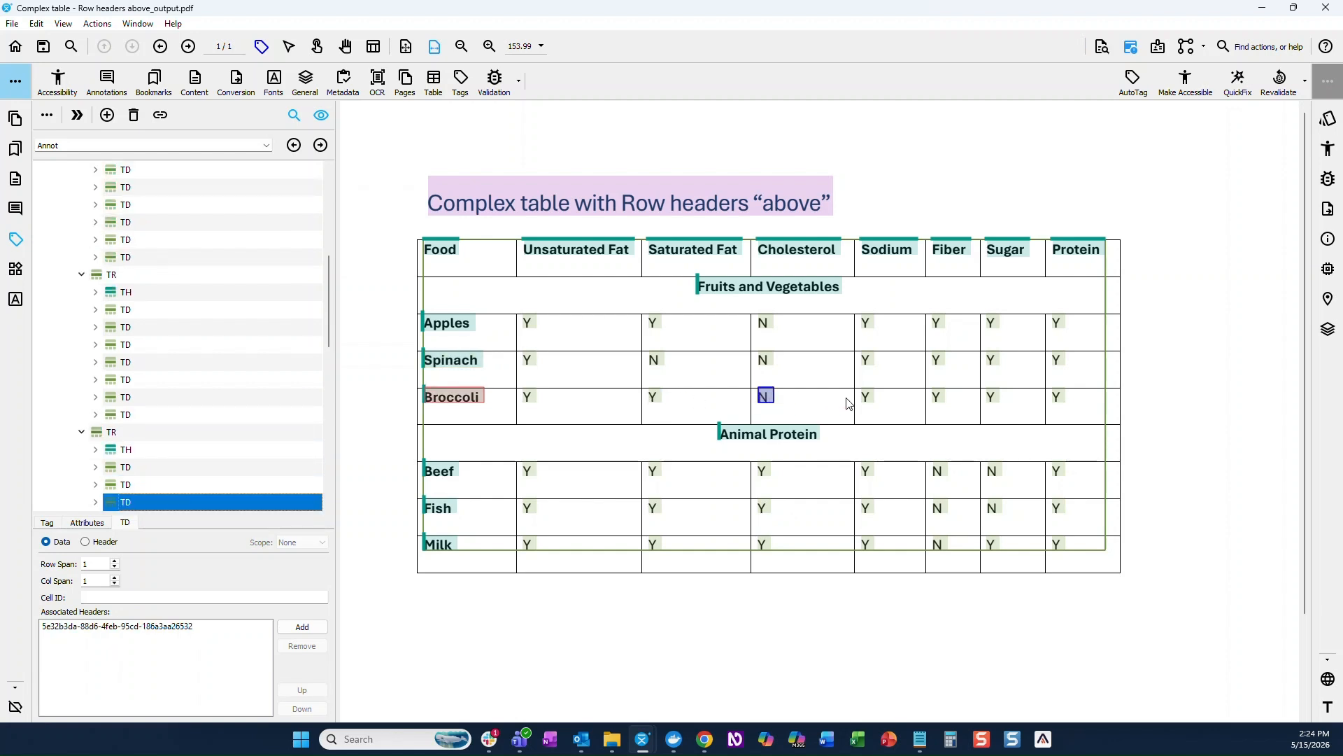
click(868, 396)
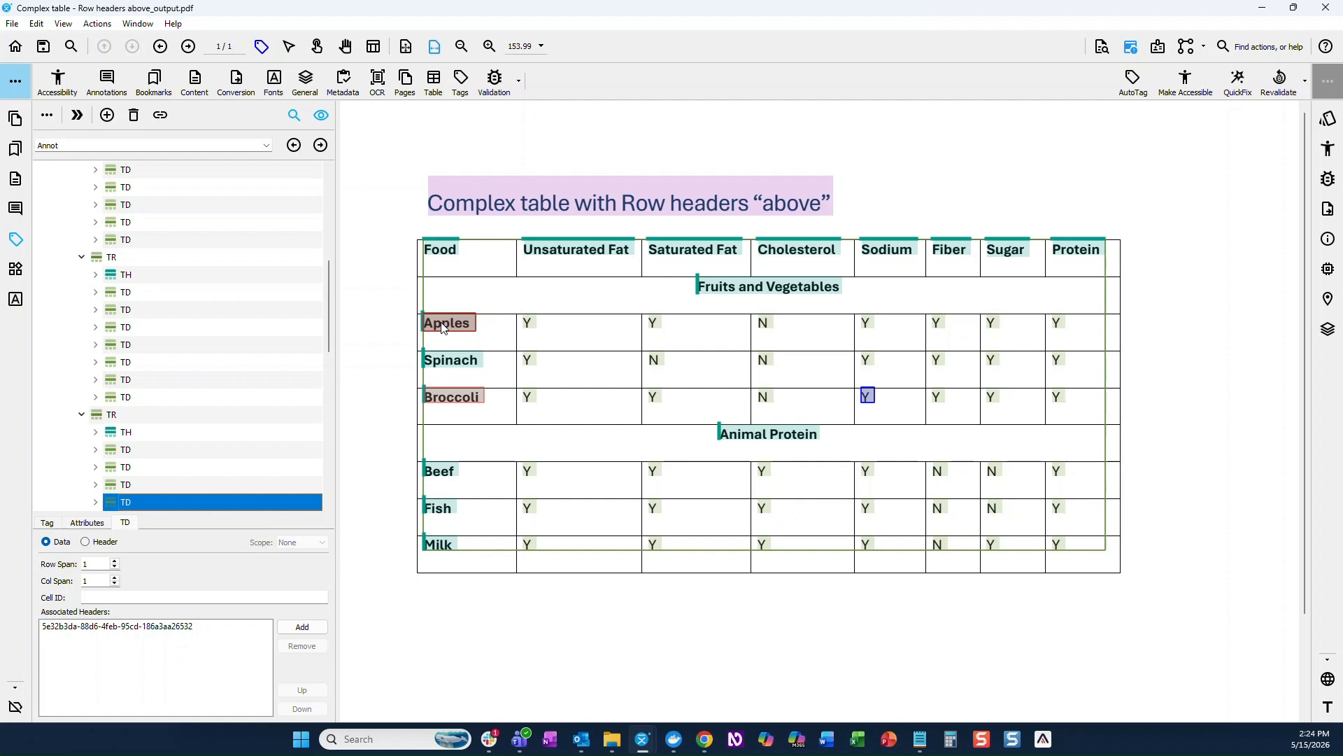
click(531, 324)
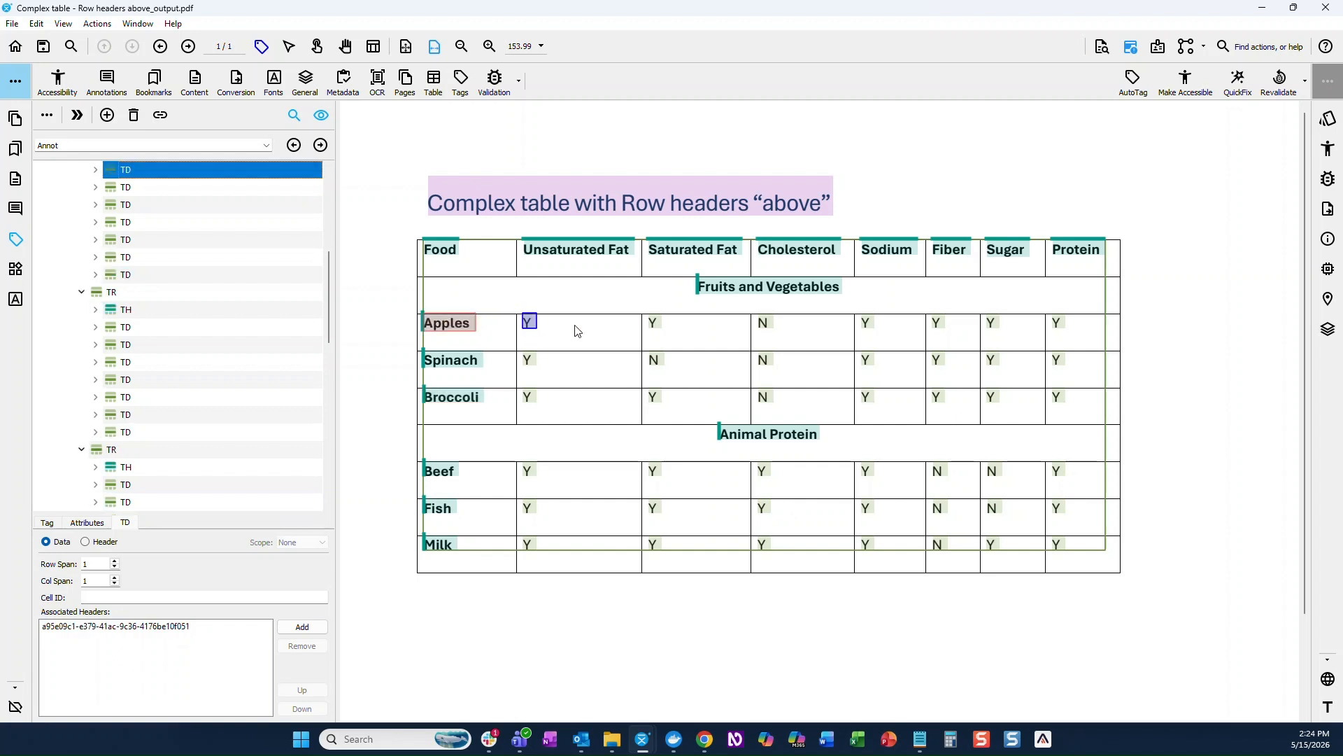
click(654, 323)
click(764, 323)
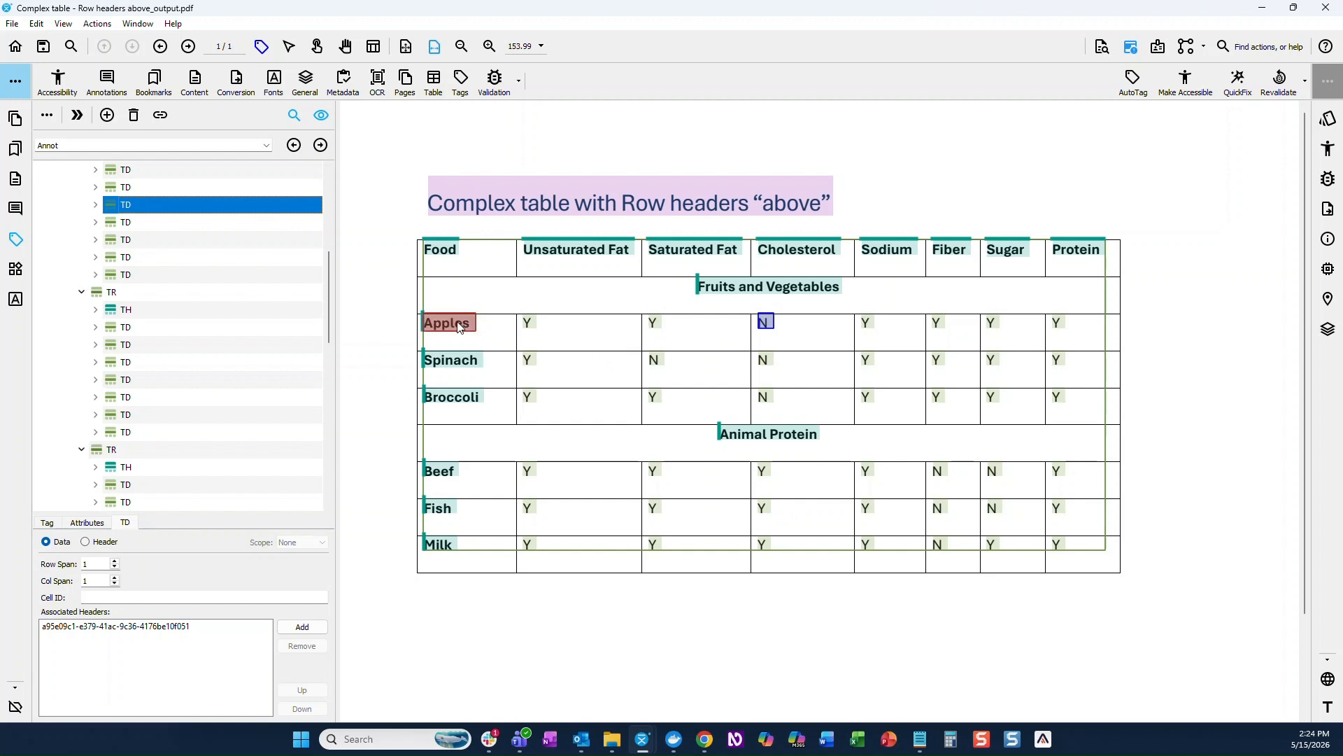
- Associate the Fruits and Vegetables section header with the Apples, Spinach and Broccoli row headers
drag(400, 297, 500, 418)
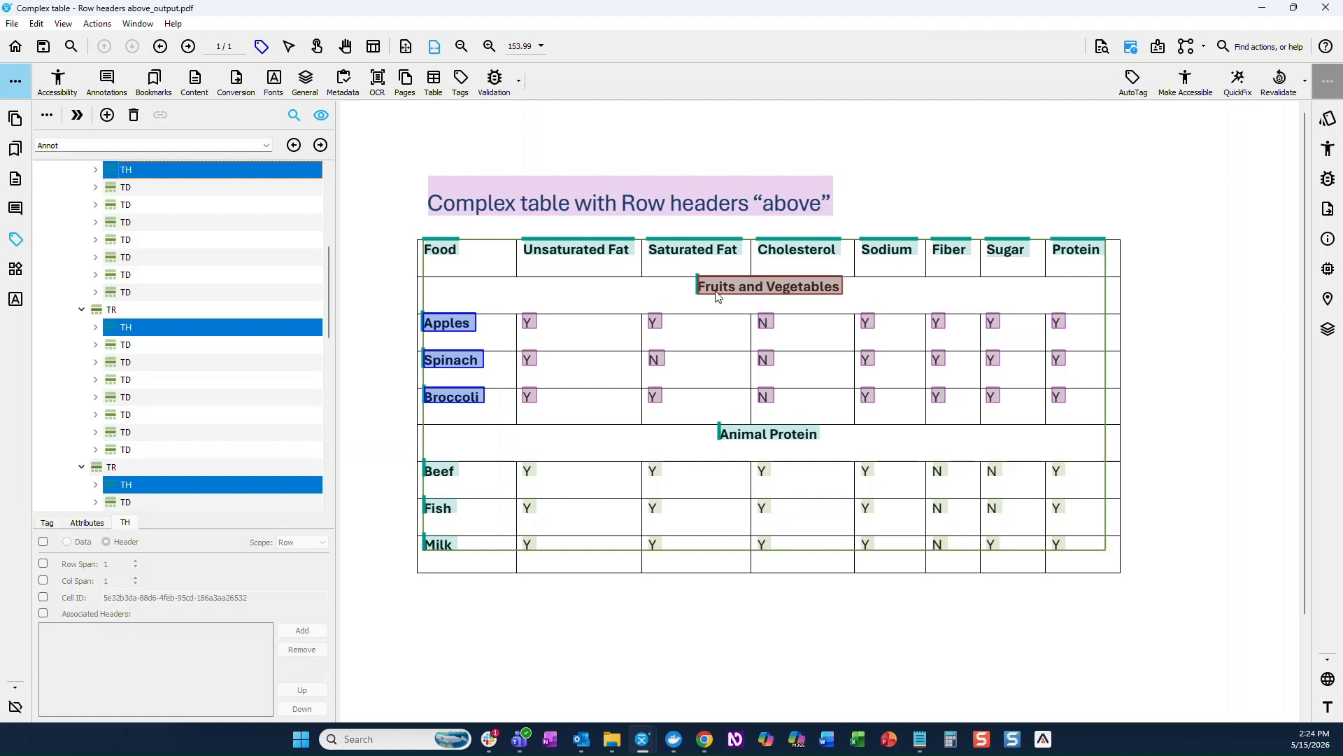
right_click(758, 291)
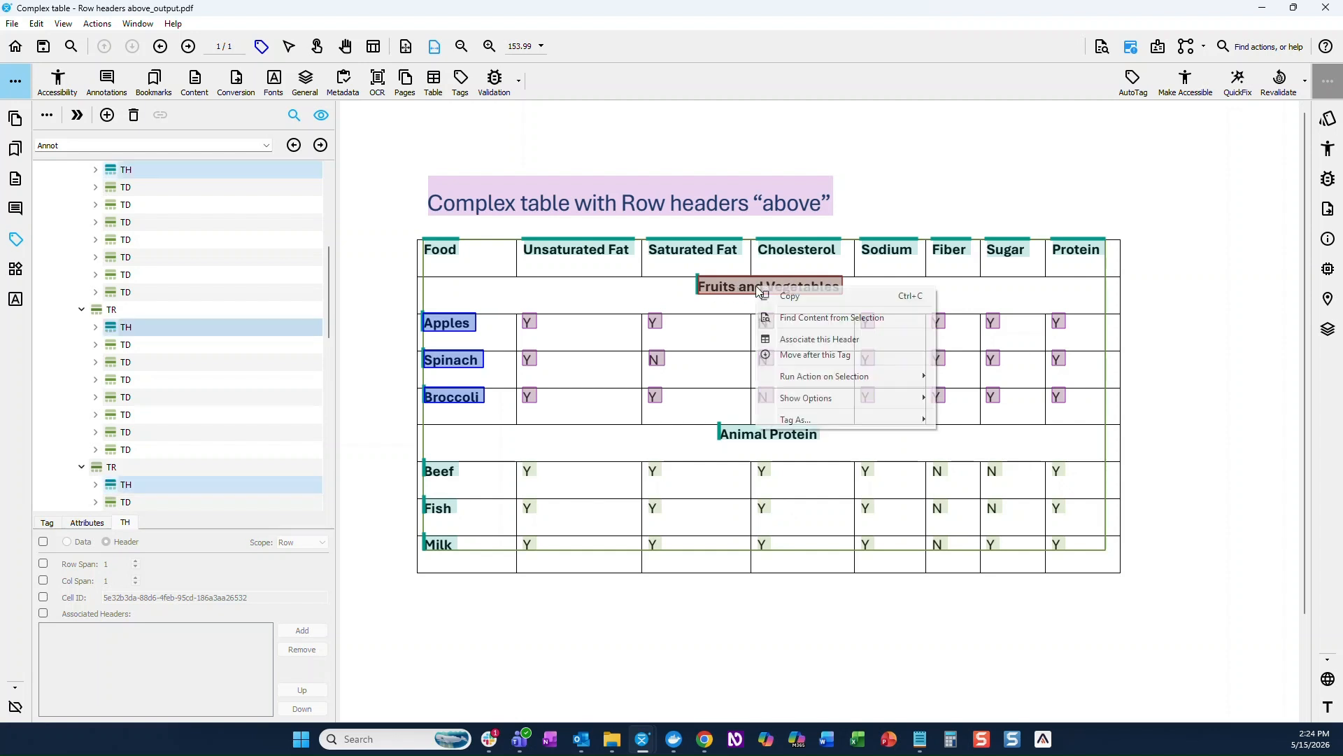
click(860, 339)
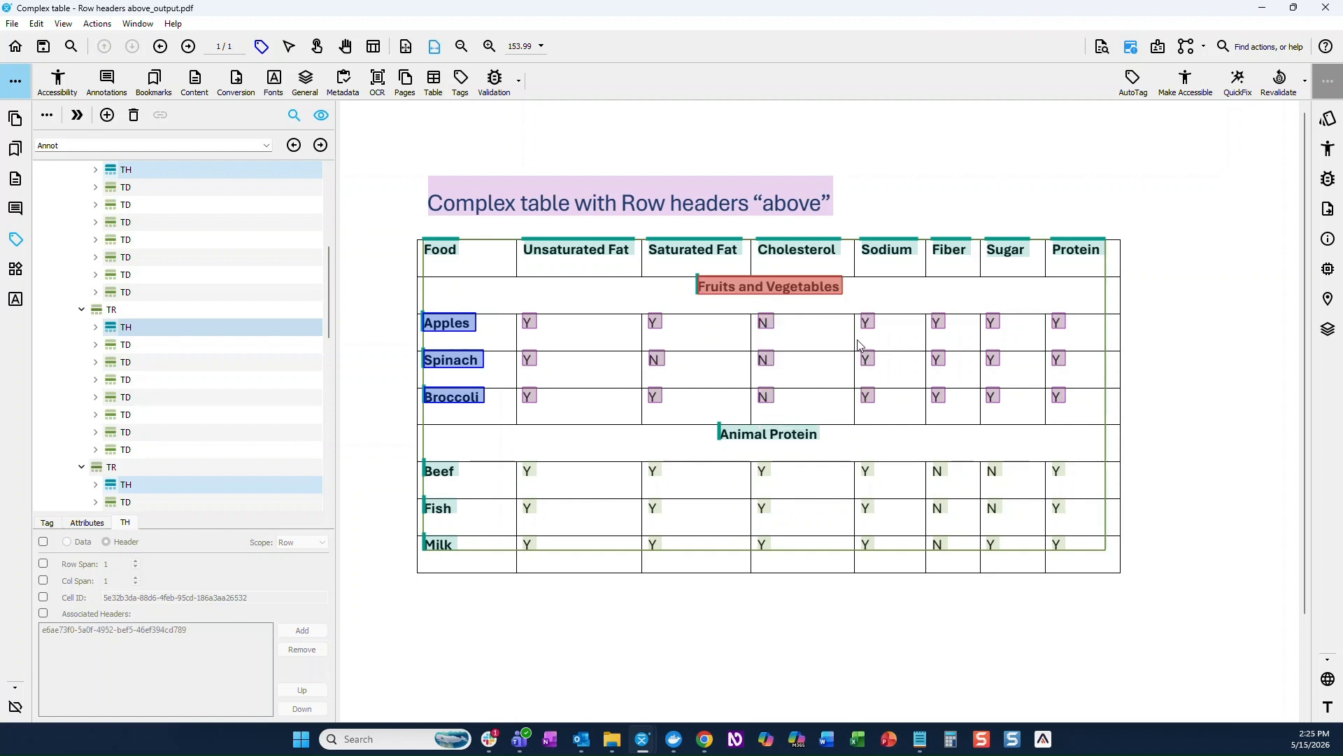
- Check the associated section header and linked data cells of the Apples, Spinach and Broccoli row headers
click(451, 326)
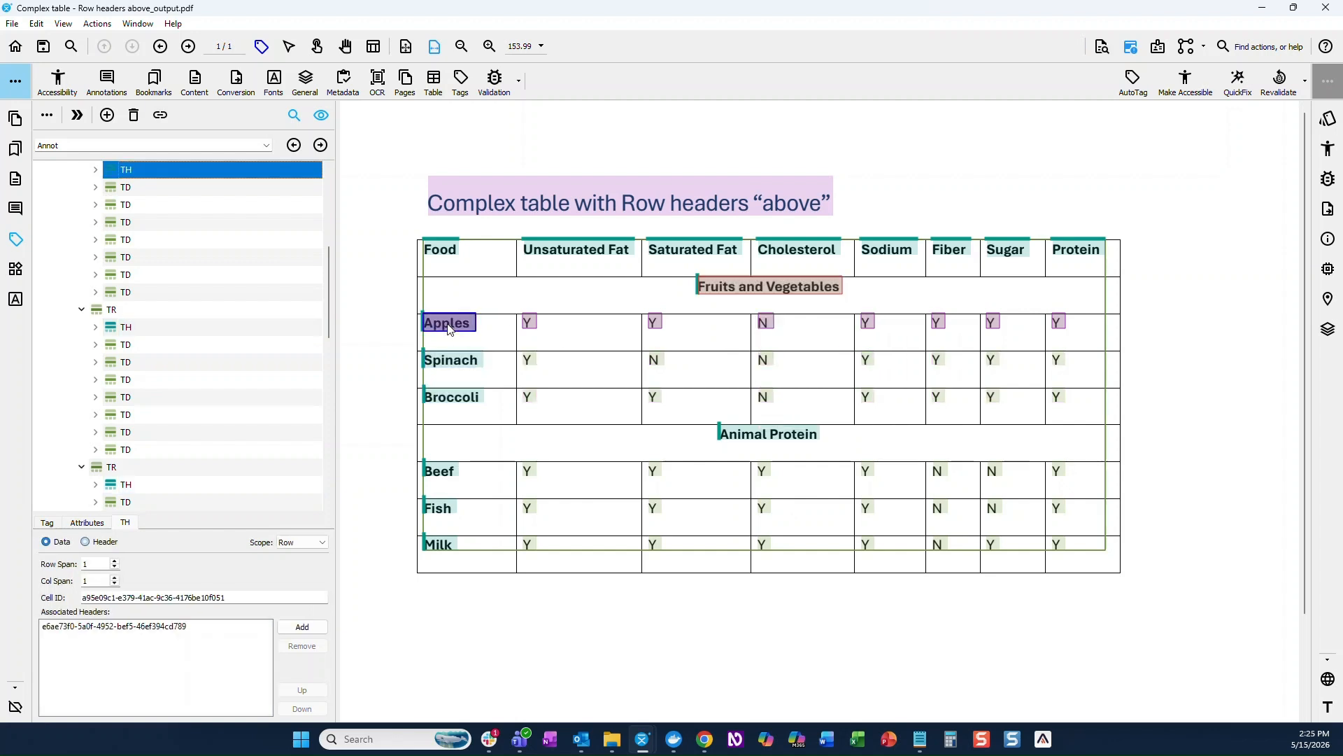
click(443, 363)
click(451, 397)
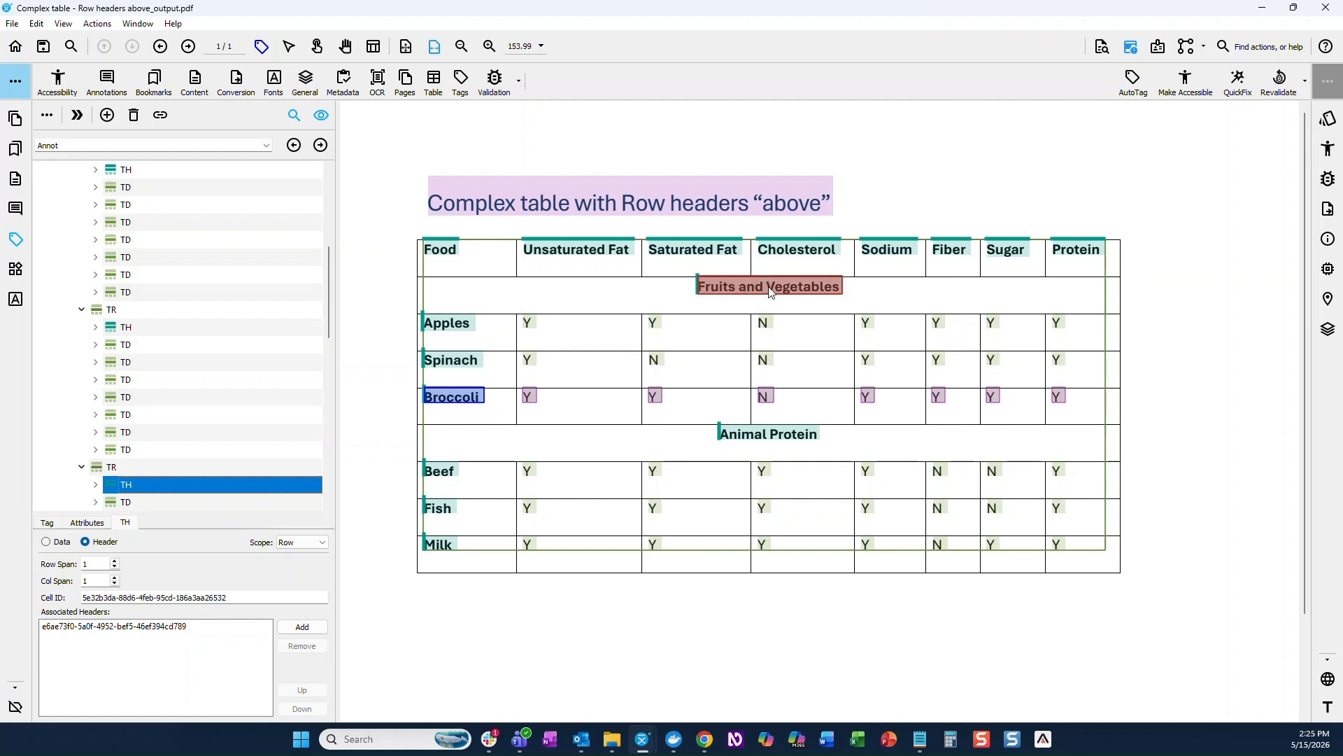
click(456, 333)
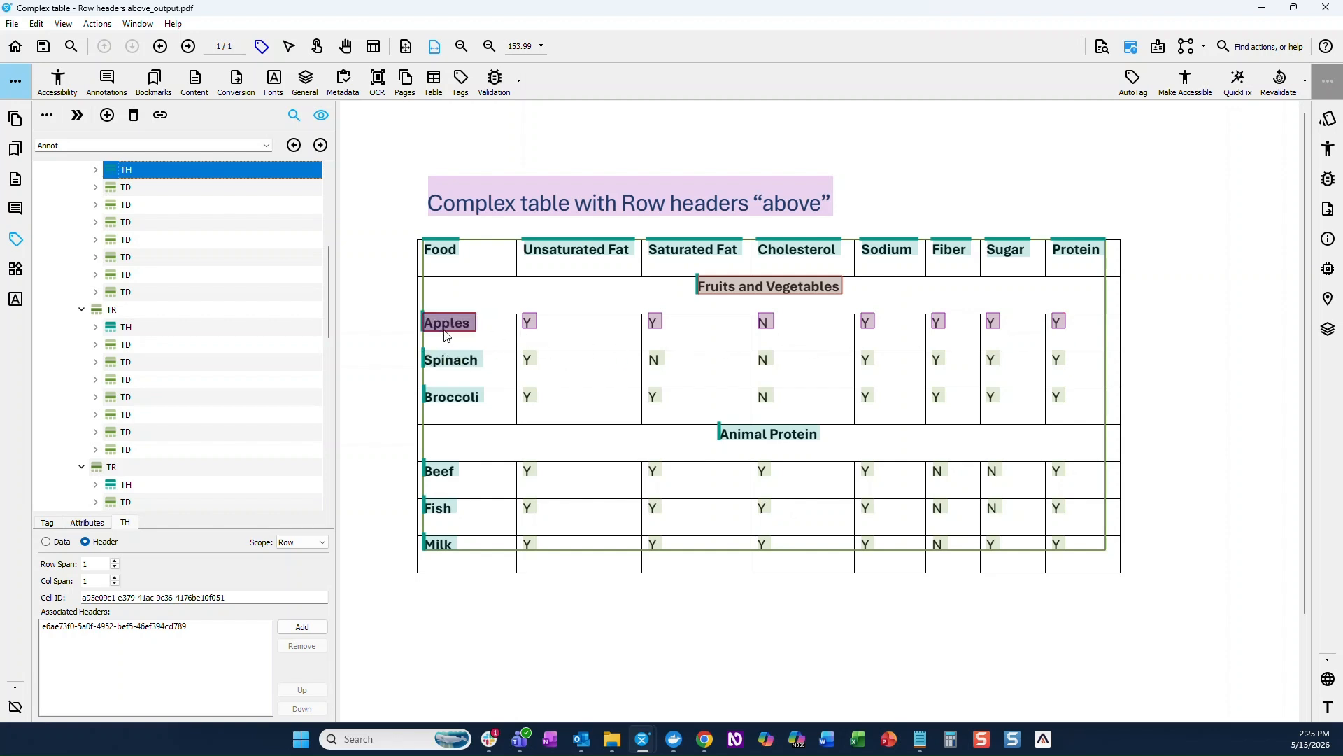
click(452, 364)
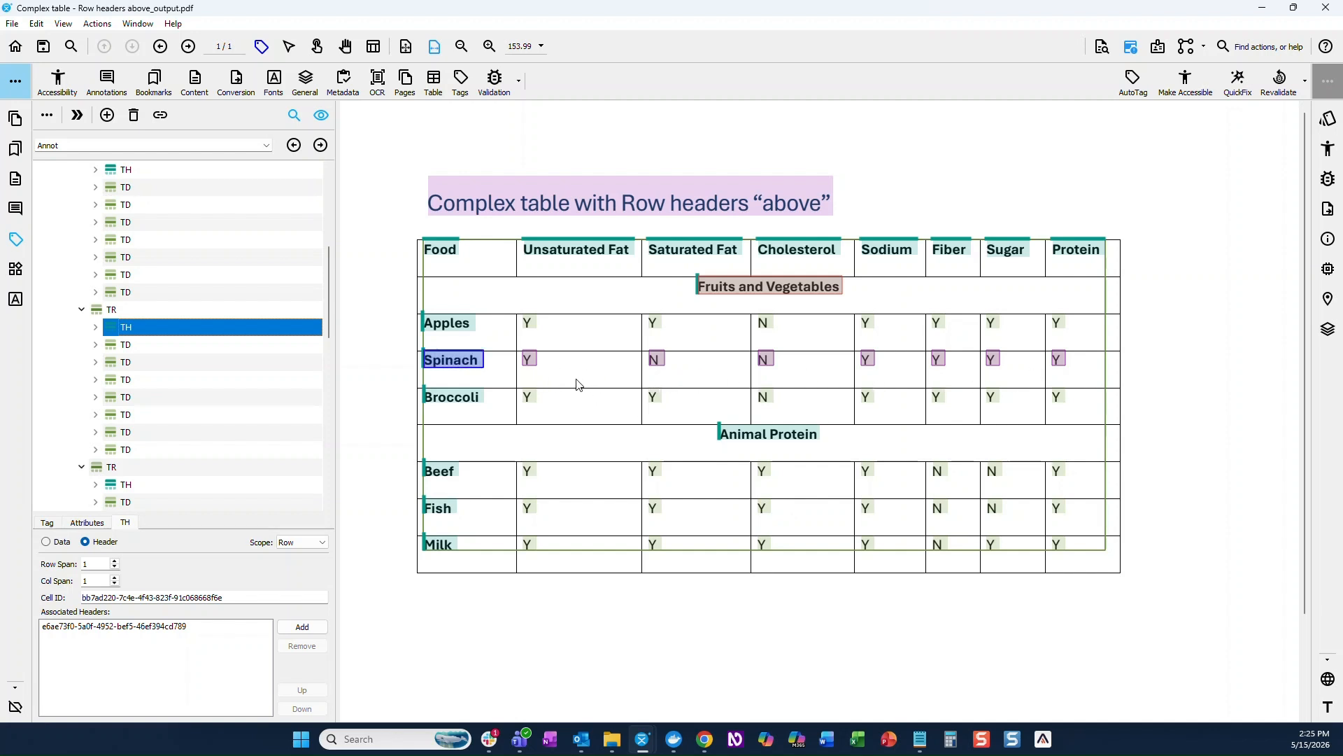
click(439, 404)
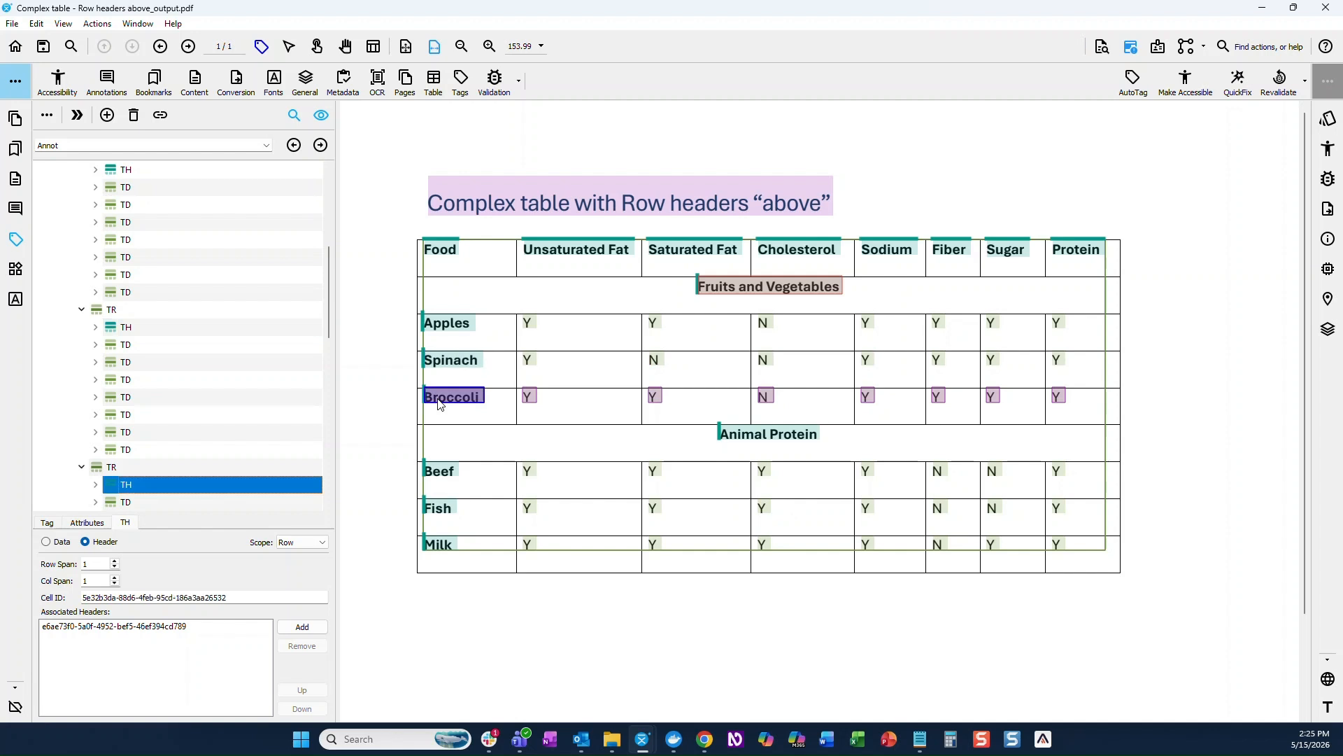
- Associate the Beef, Fish and Milk row headers with the data cells in the Animal Protein section
drag(509, 458, 1118, 570)
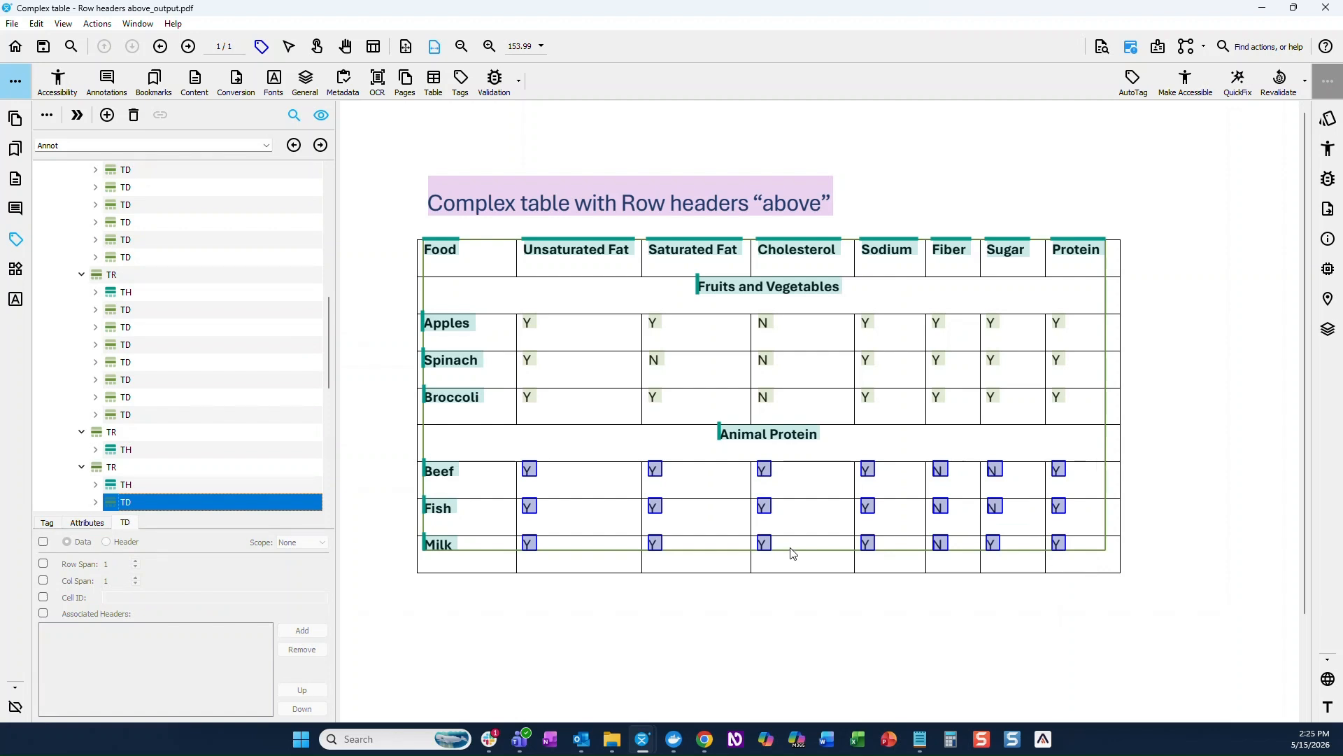
right_click(436, 472)
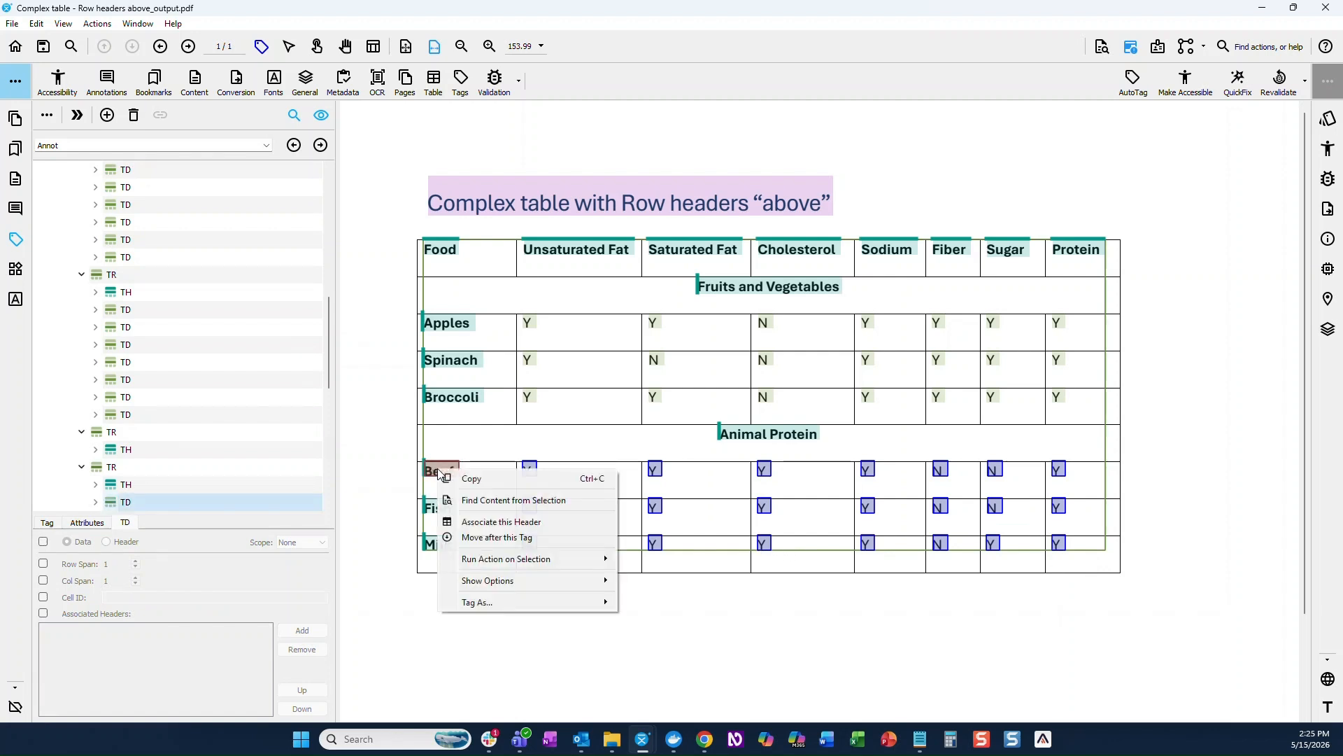
click(543, 521)
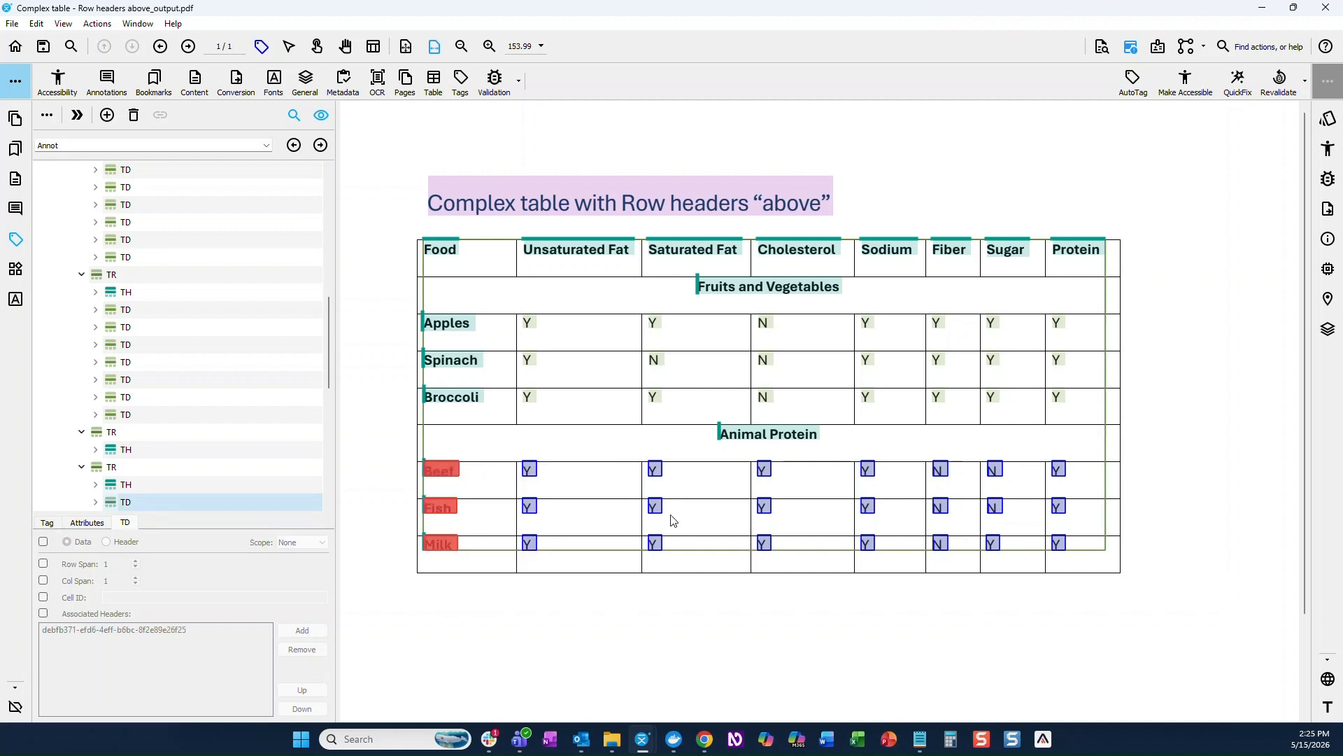
- Check the header associations of several Fish row data cells and of the Milk row header
click(654, 505)
click(760, 507)
click(867, 506)
click(456, 549)
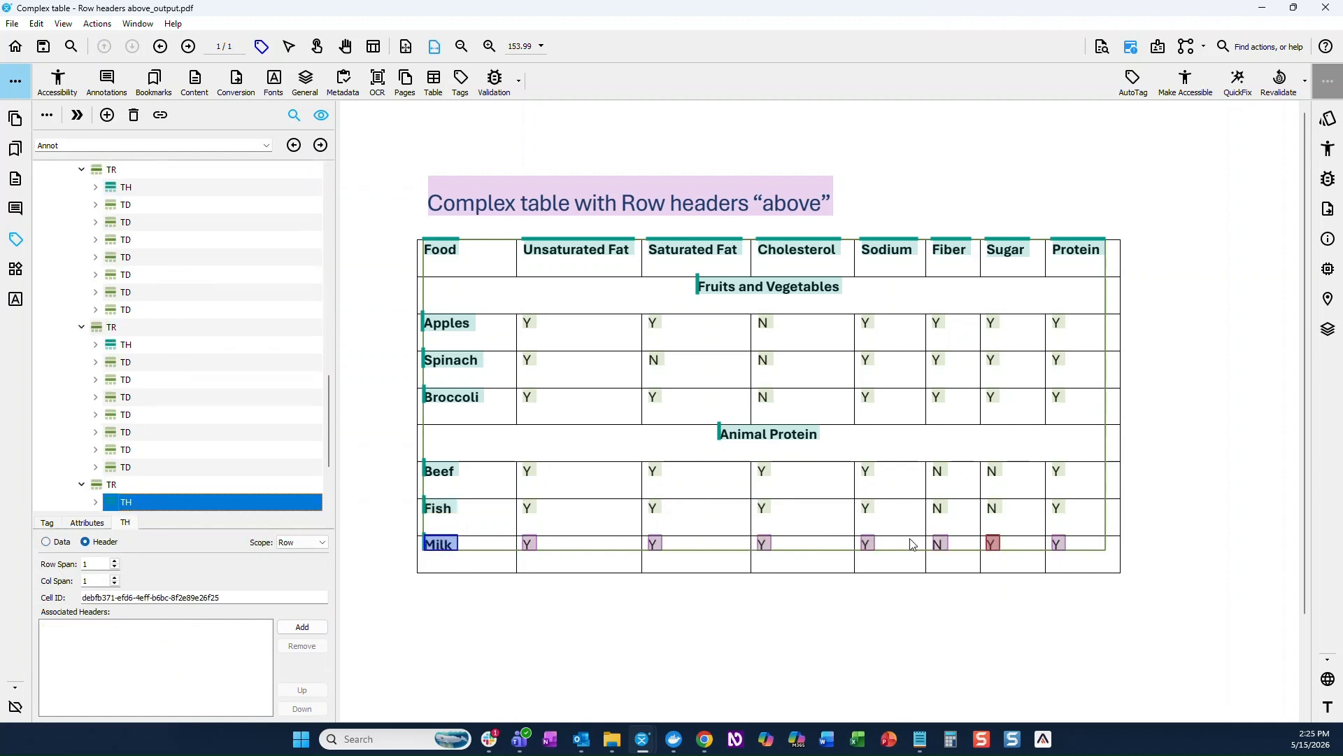
- Associate the Animal Protein section header with the Beef, Fish and Milk row headers
drag(409, 442, 489, 578)
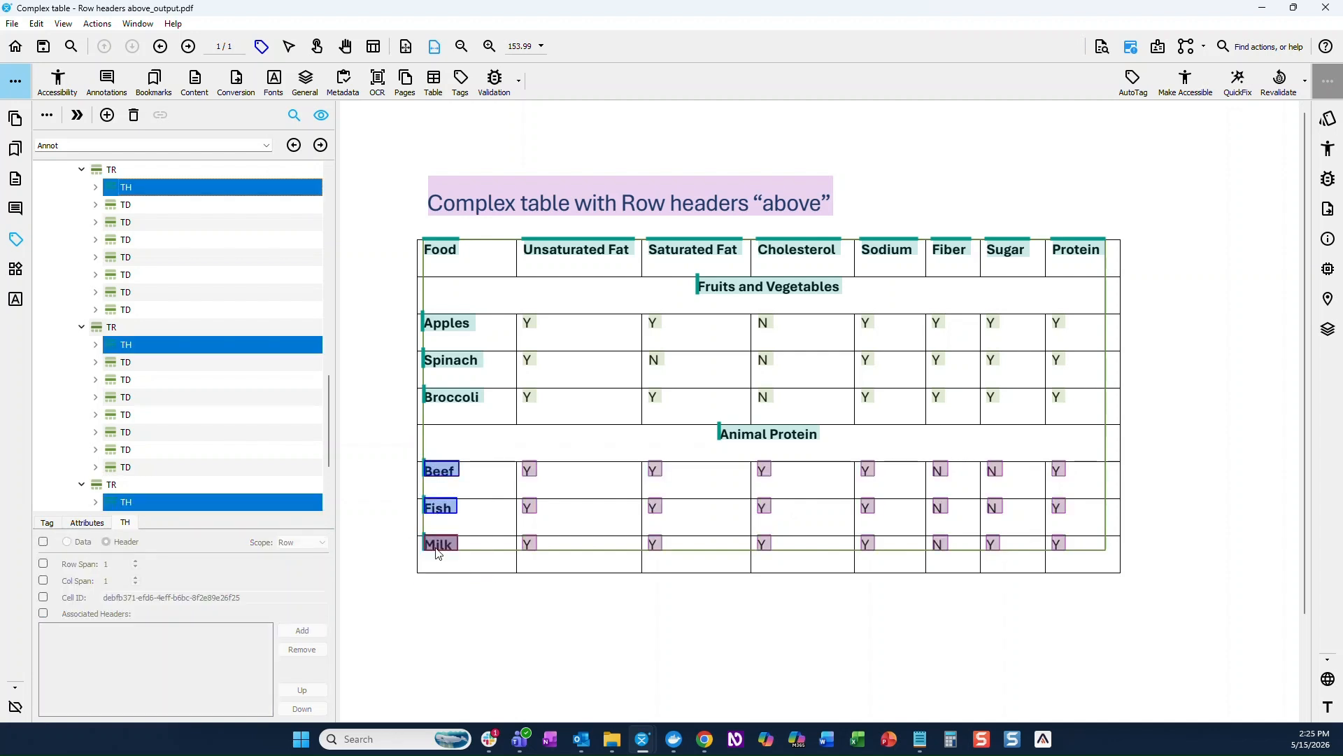
right_click(782, 436)
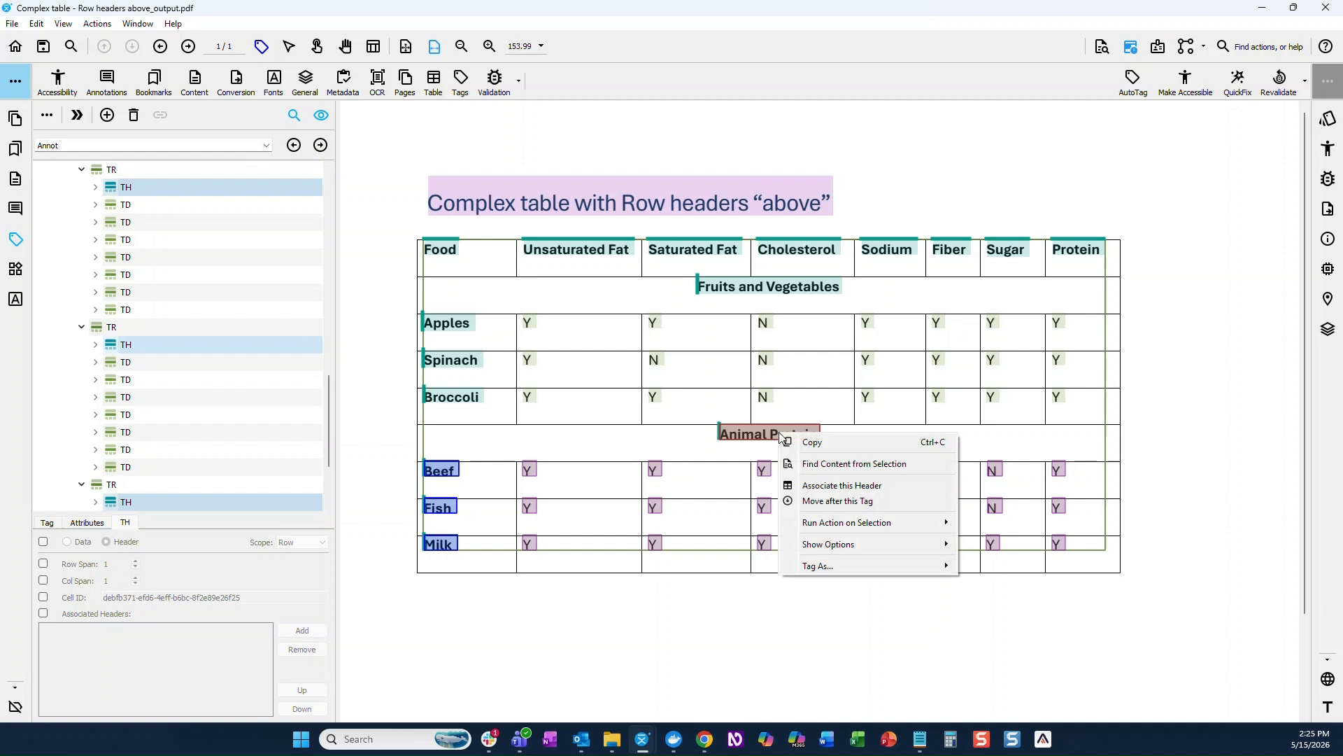
click(898, 488)
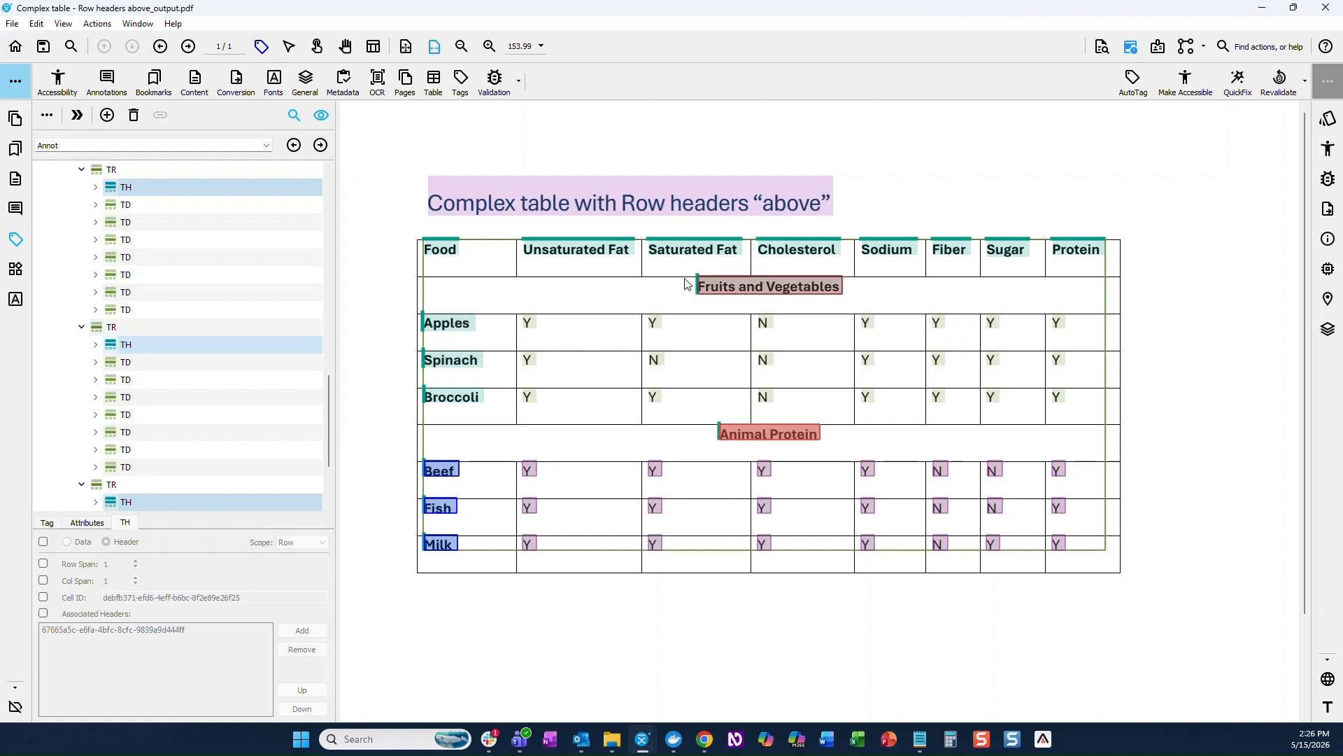
- Associate the column headers from Food to Protein with all section header, row header and data cells below them
drag(389, 273, 1112, 564)
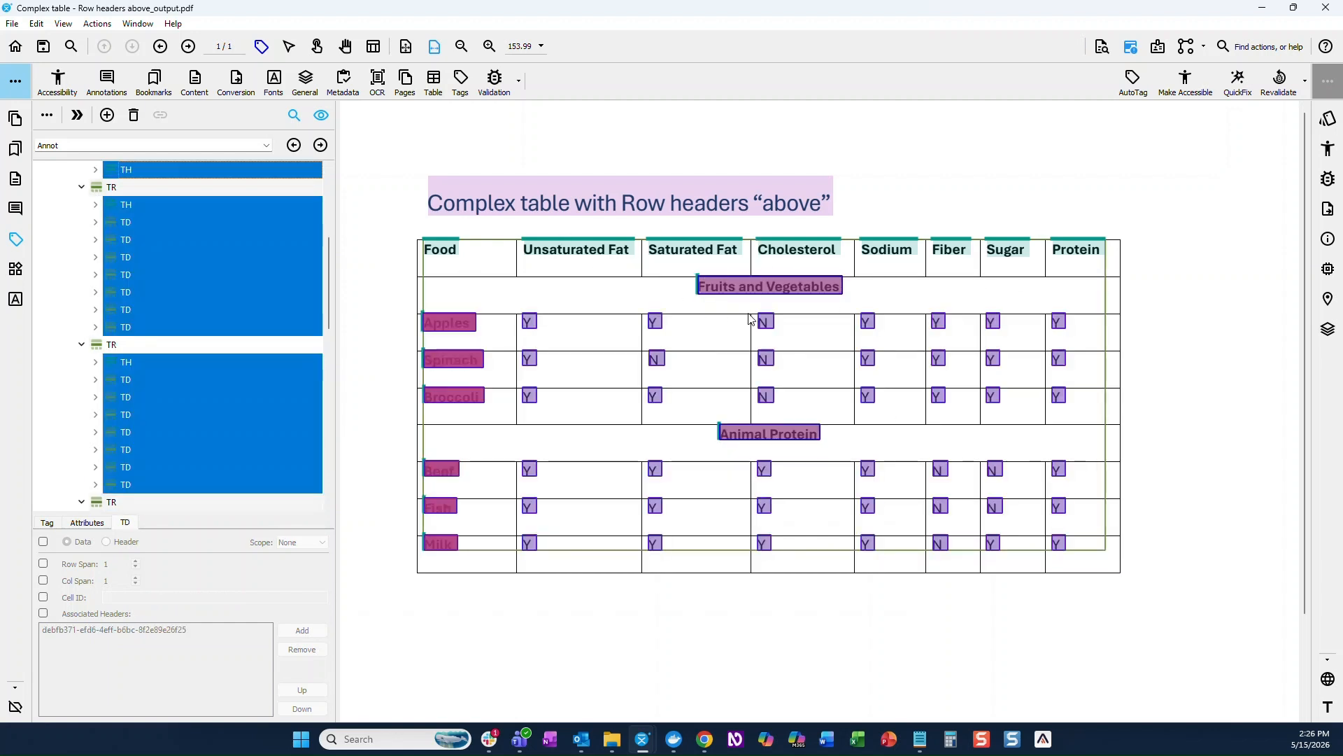
right_click(443, 254)
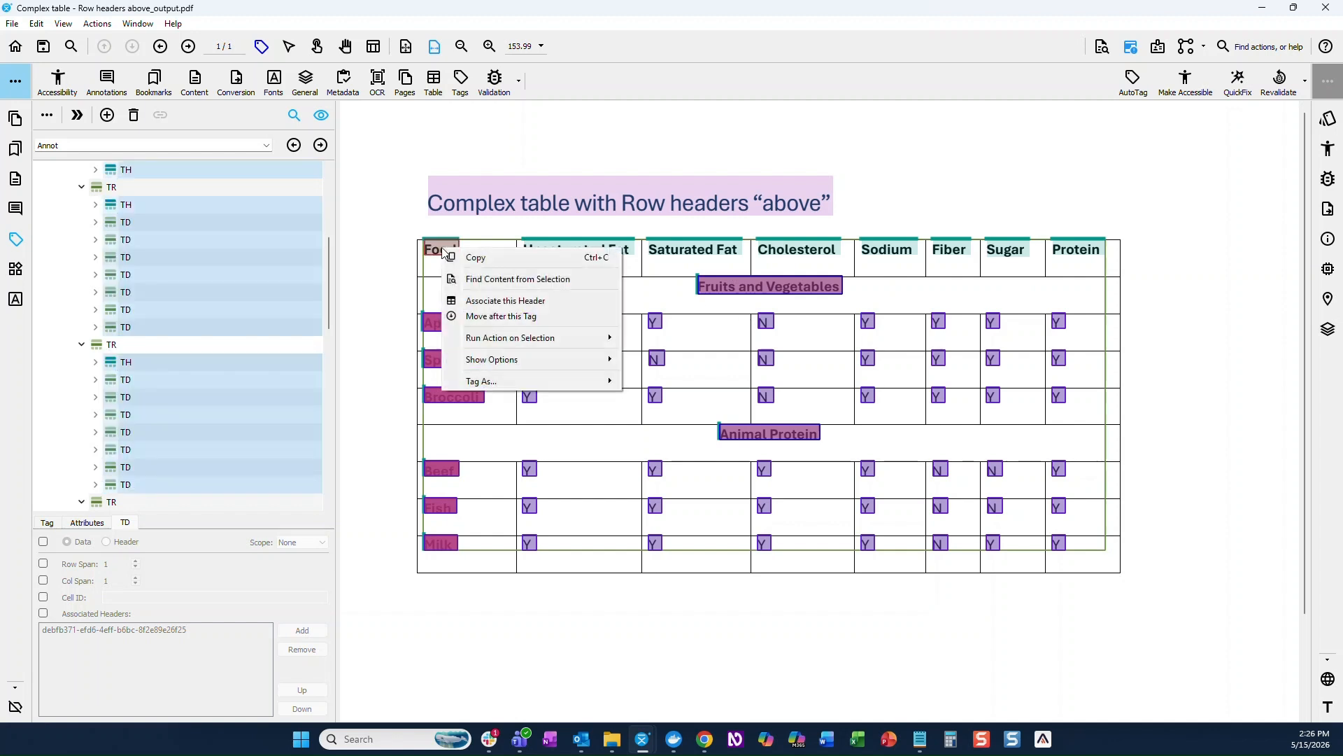
click(560, 300)
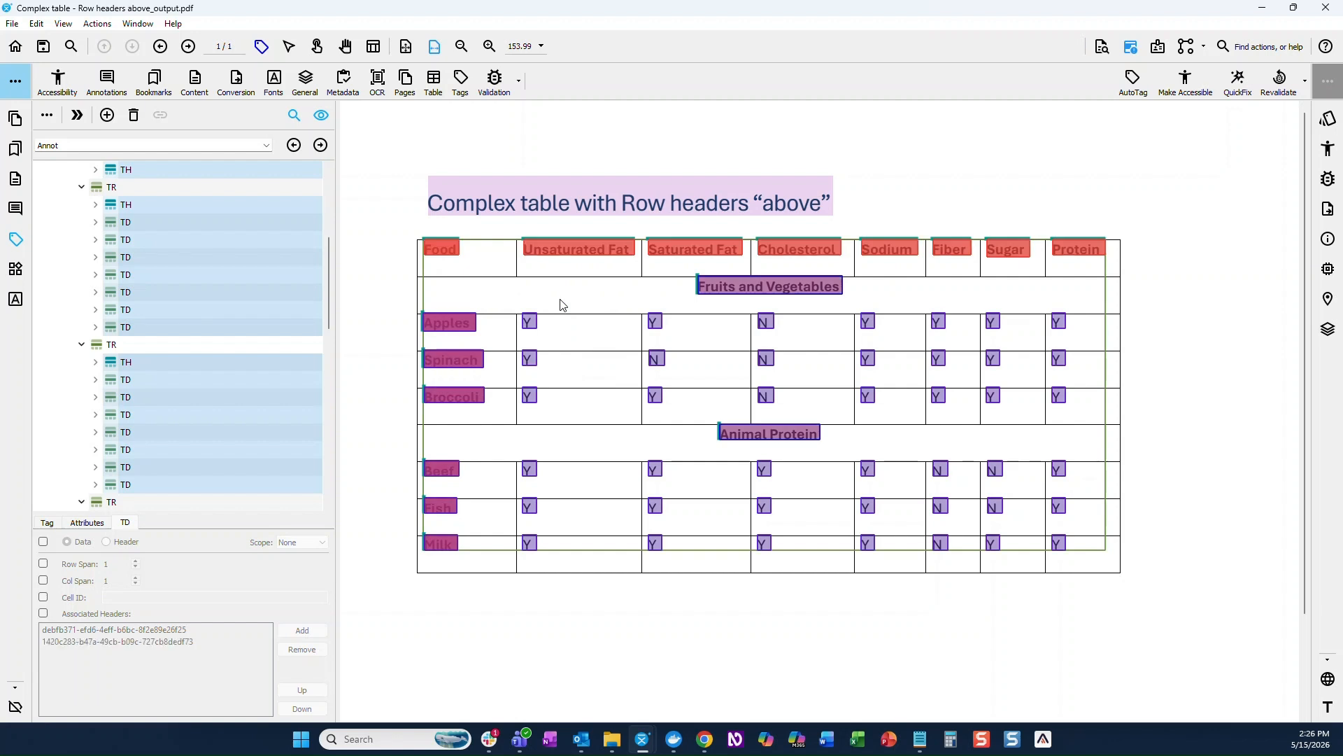
- Check which cells are linked to the Food, Unsaturated Fat, Saturated Fat and Cholesterol headers, and the headers of Spinach's Cholesterol cell
click(441, 250)
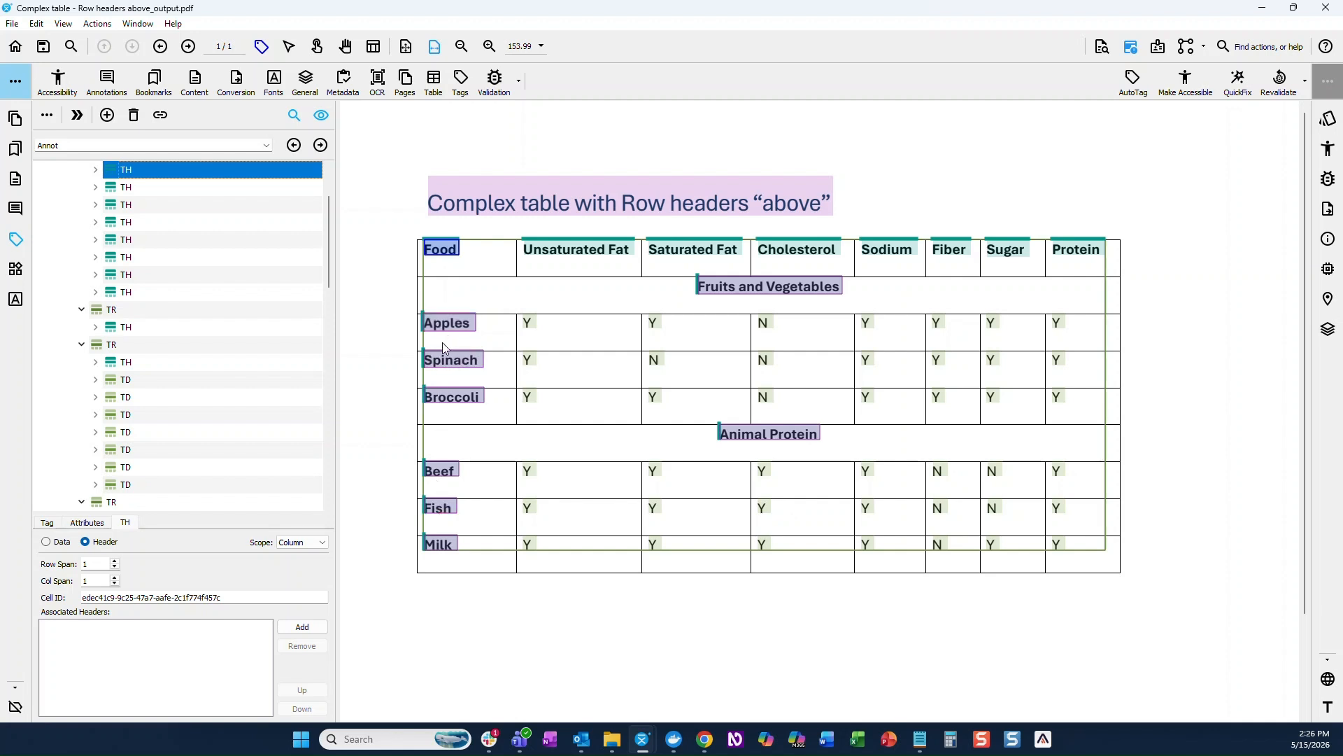
click(563, 261)
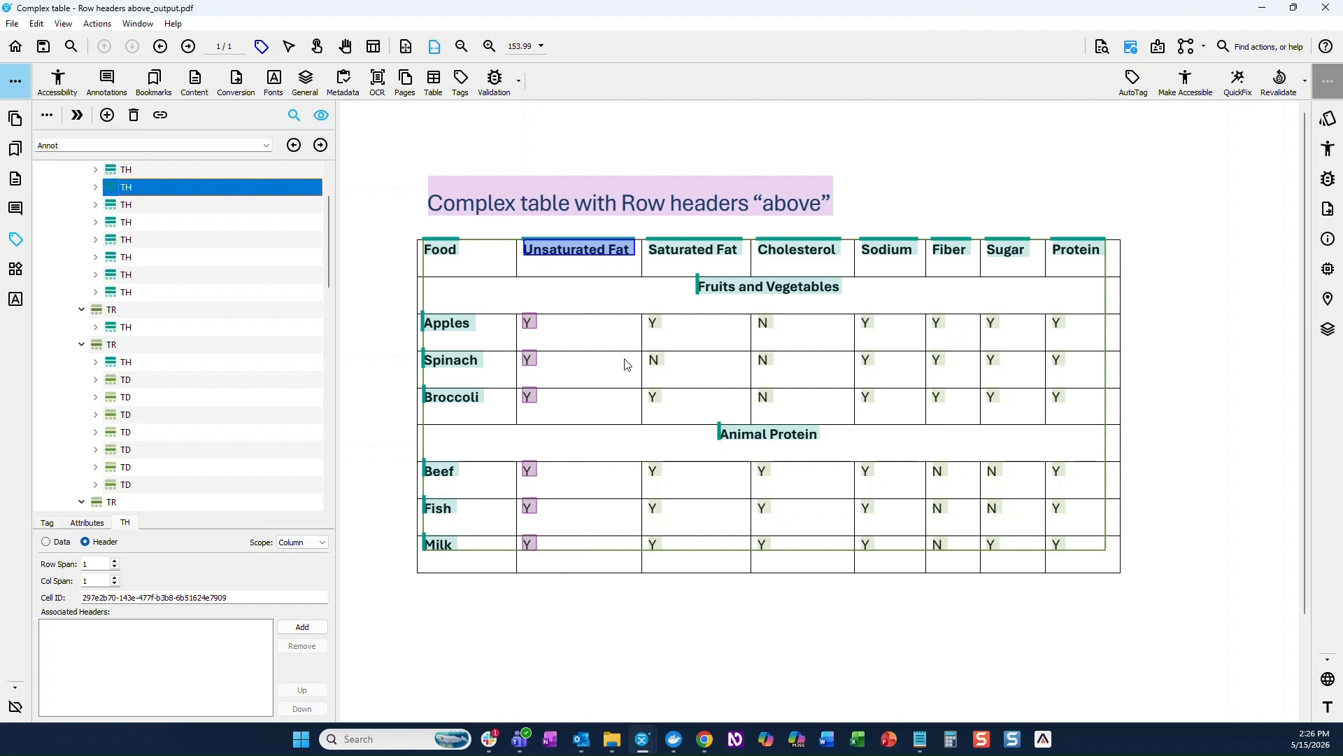
click(680, 257)
click(781, 254)
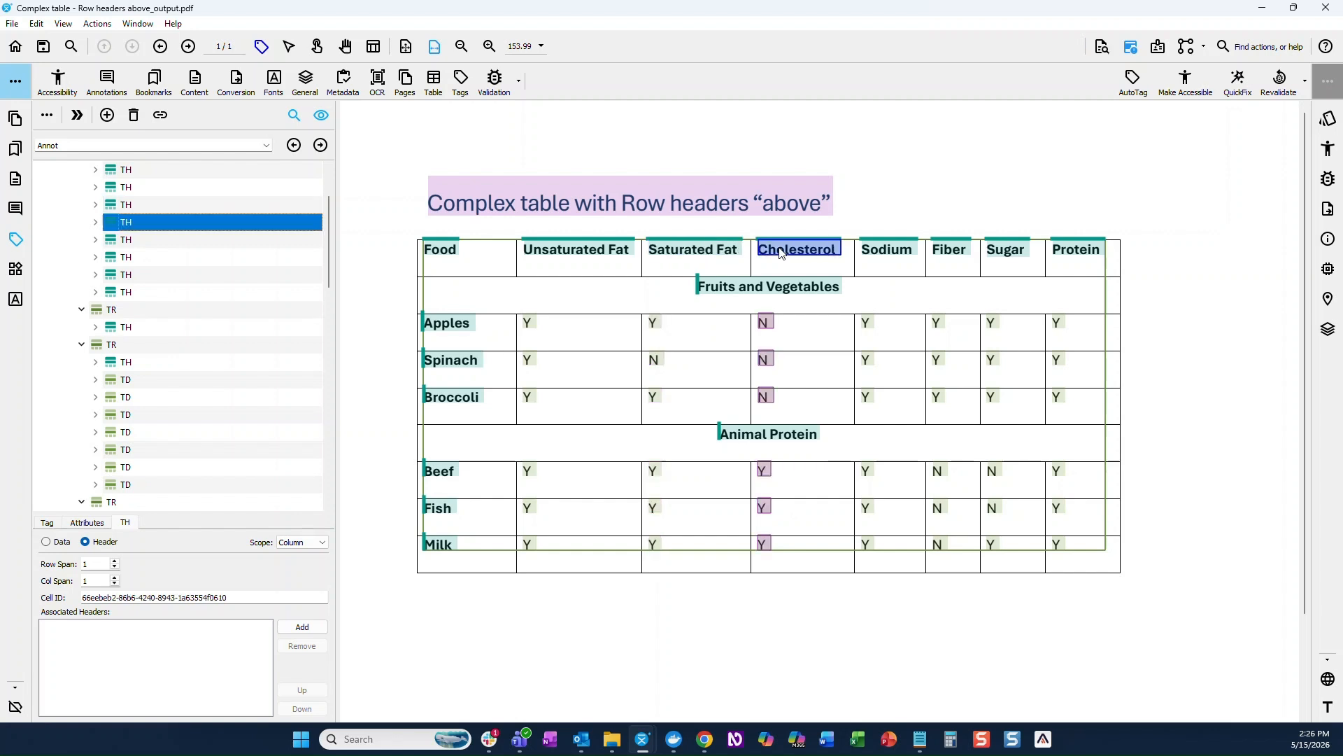
click(768, 365)
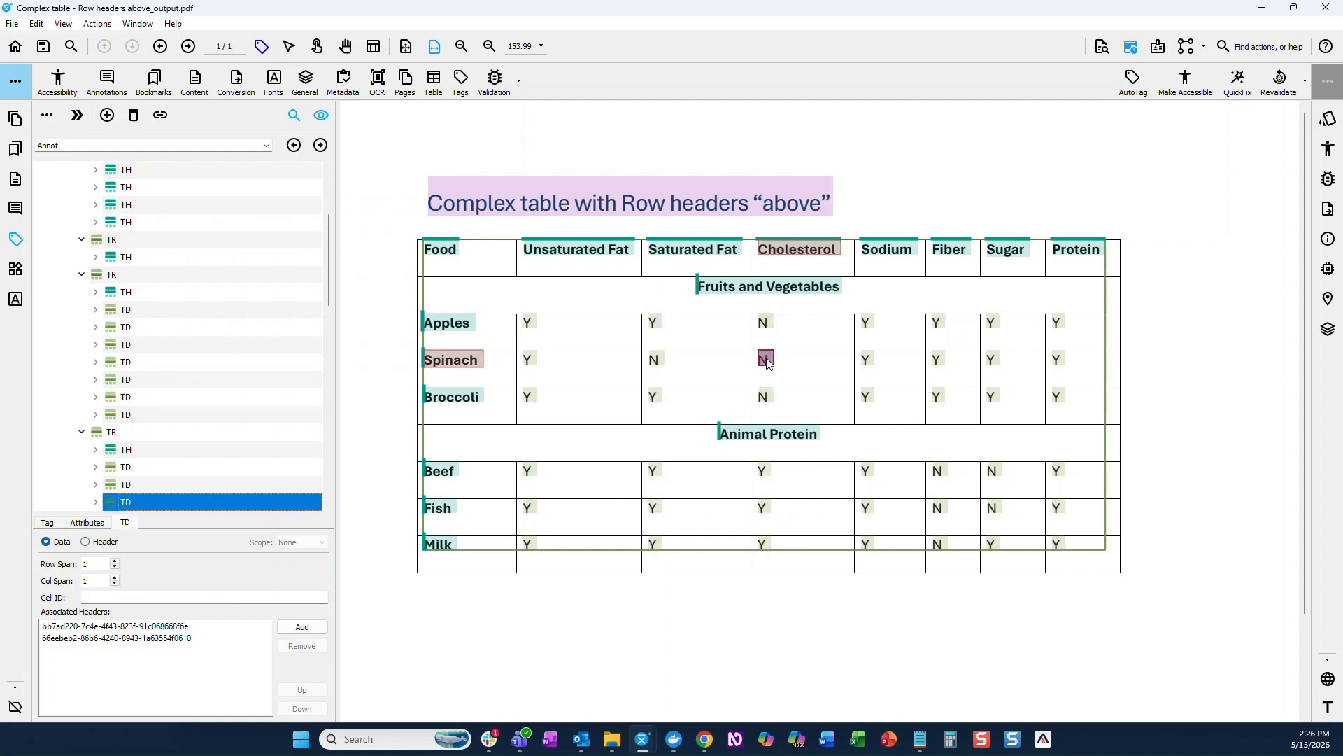